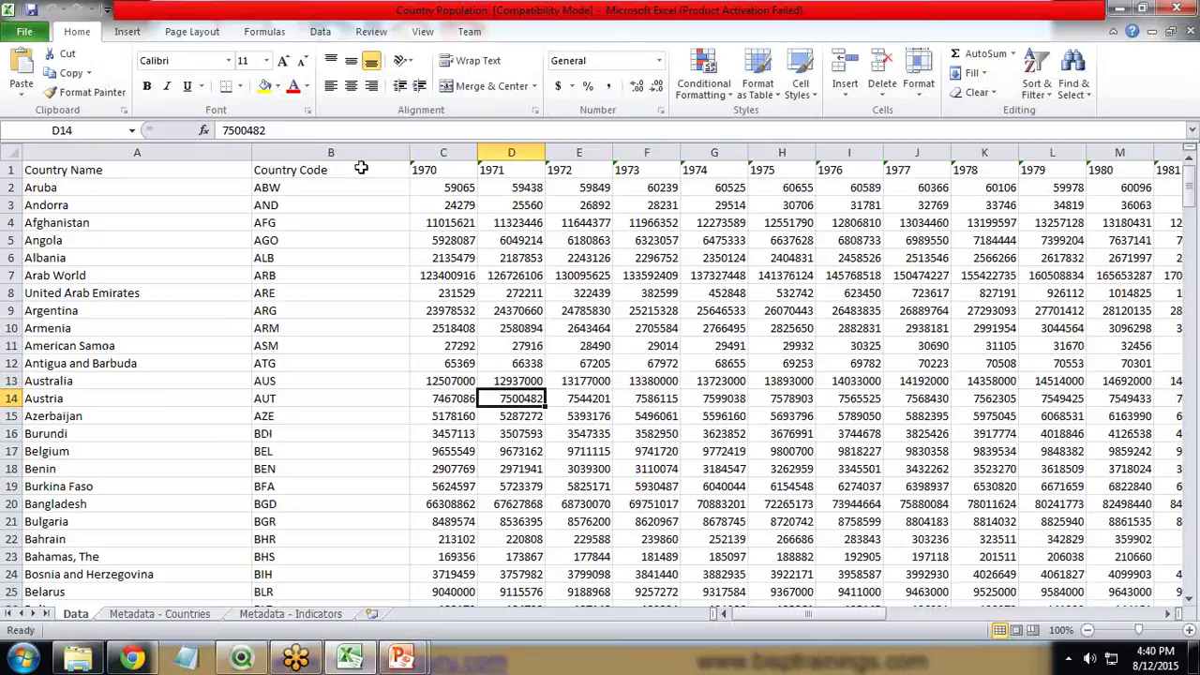
Examine the Country Population data sheet's country names, country codes, yearly column headers and population figures
left_click(310, 175)
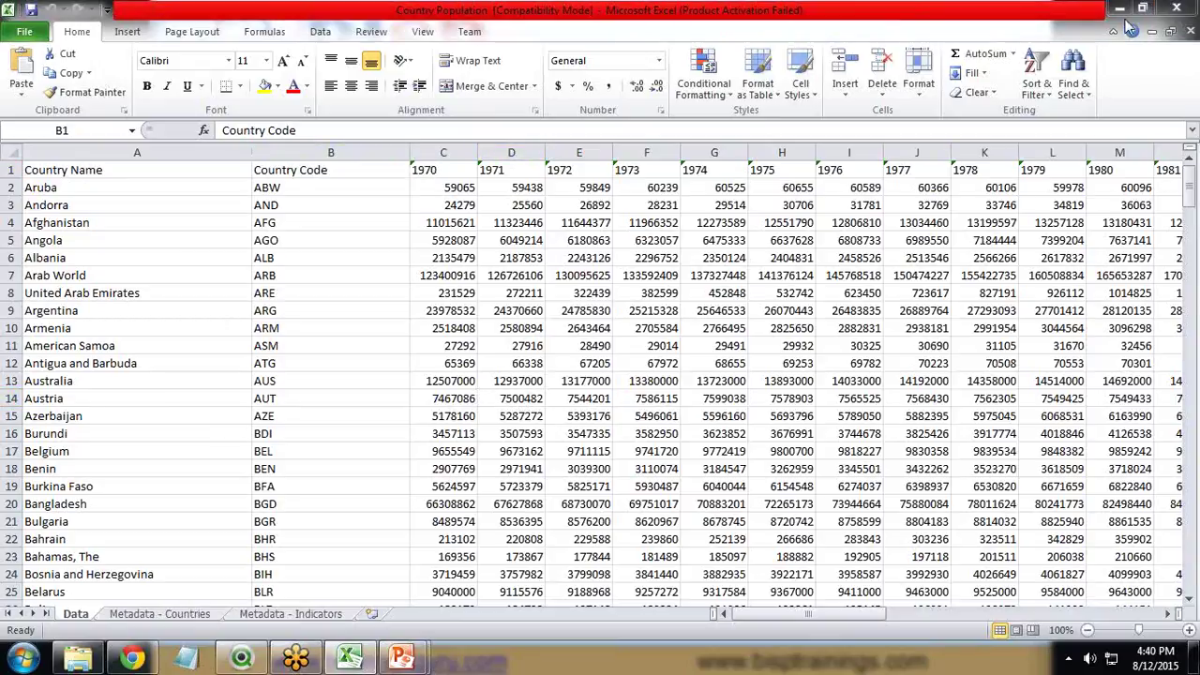
left_click(434, 171)
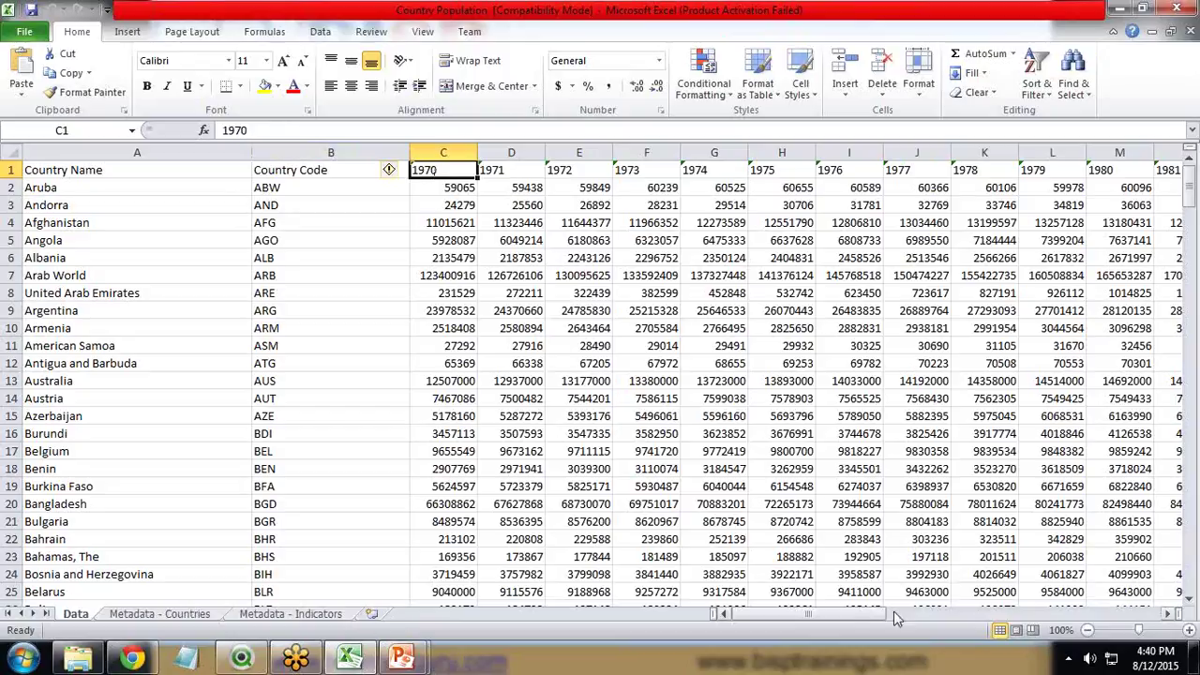
left_click_drag(841, 614, 757, 614)
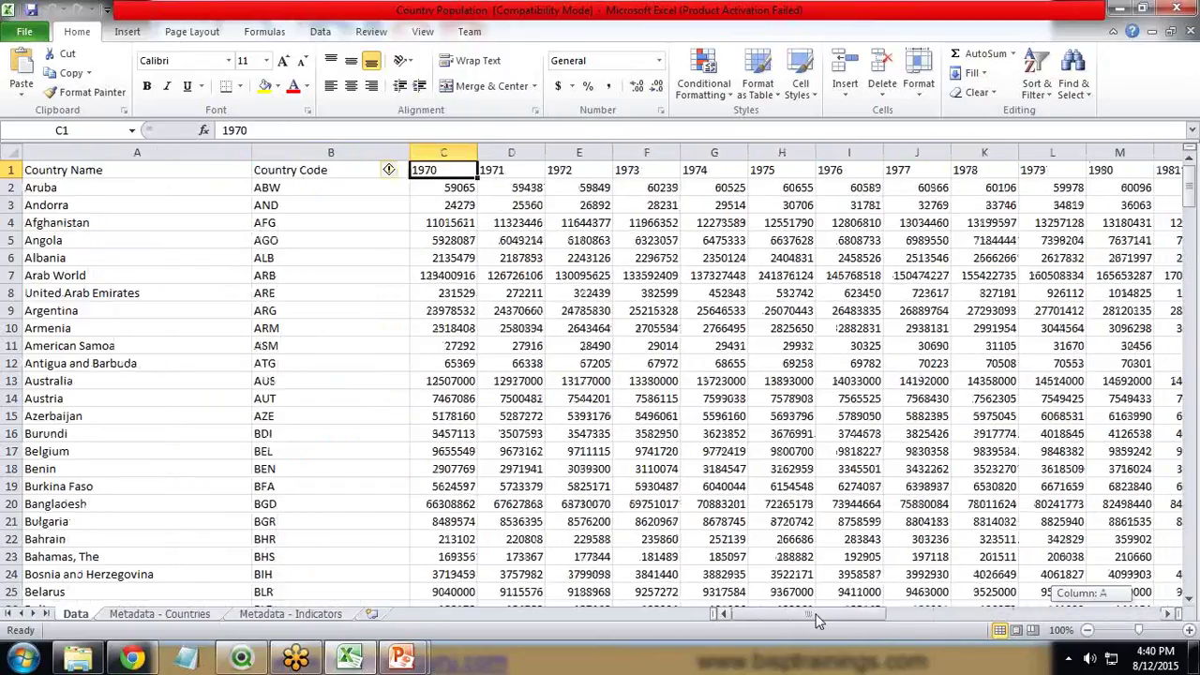
left_click(452, 188)
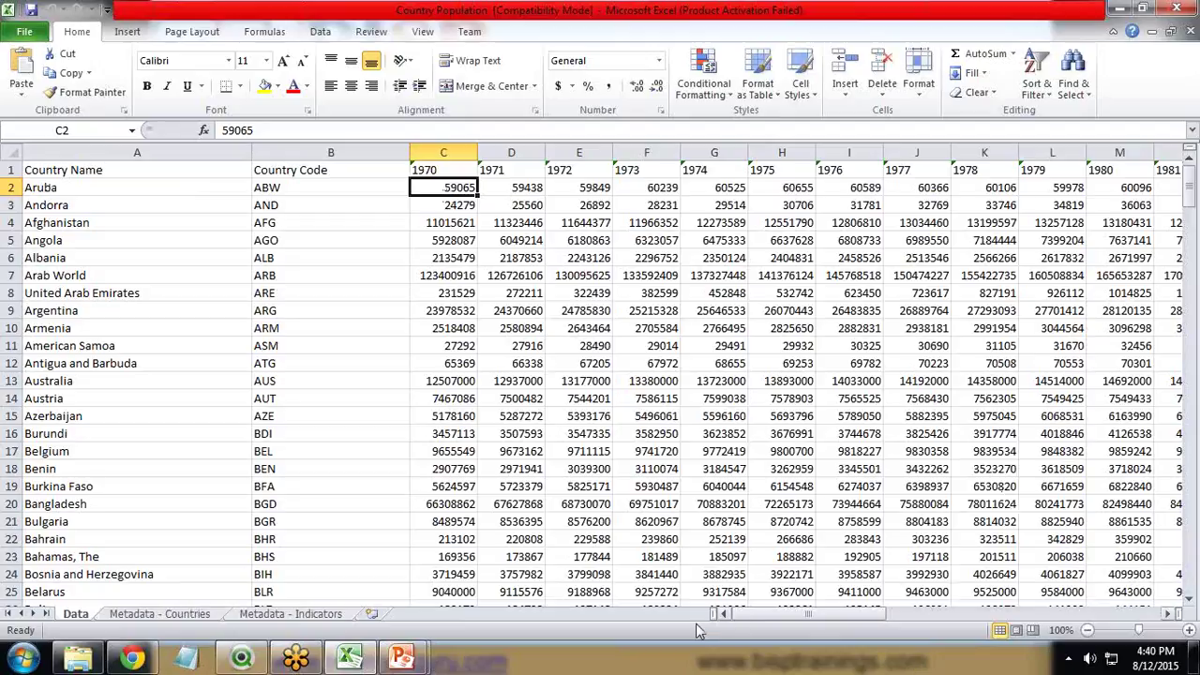
left_click_drag(291, 188, 370, 329)
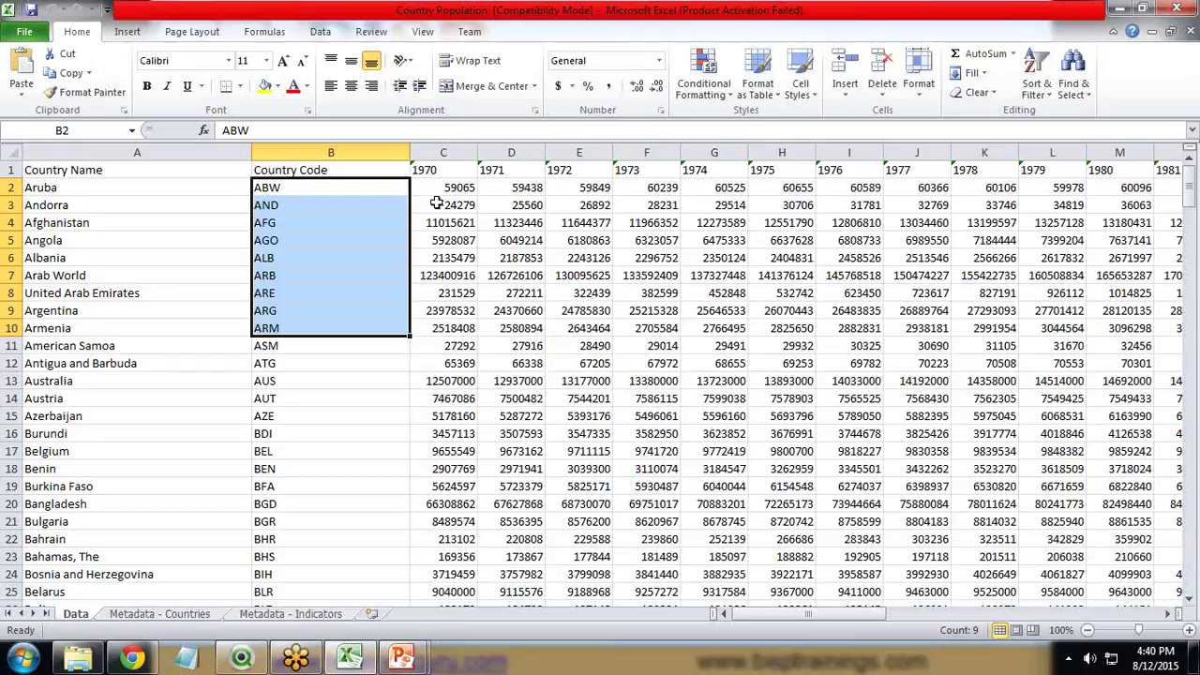
left_click(458, 204)
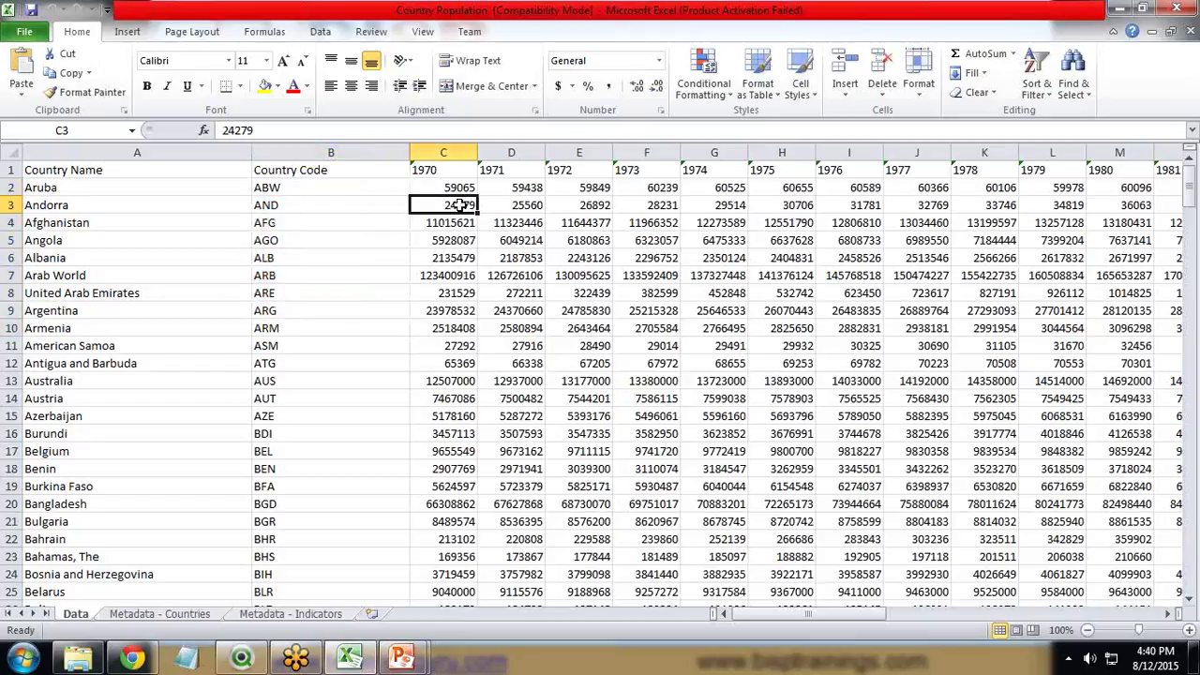
left_click_drag(445, 188, 996, 604)
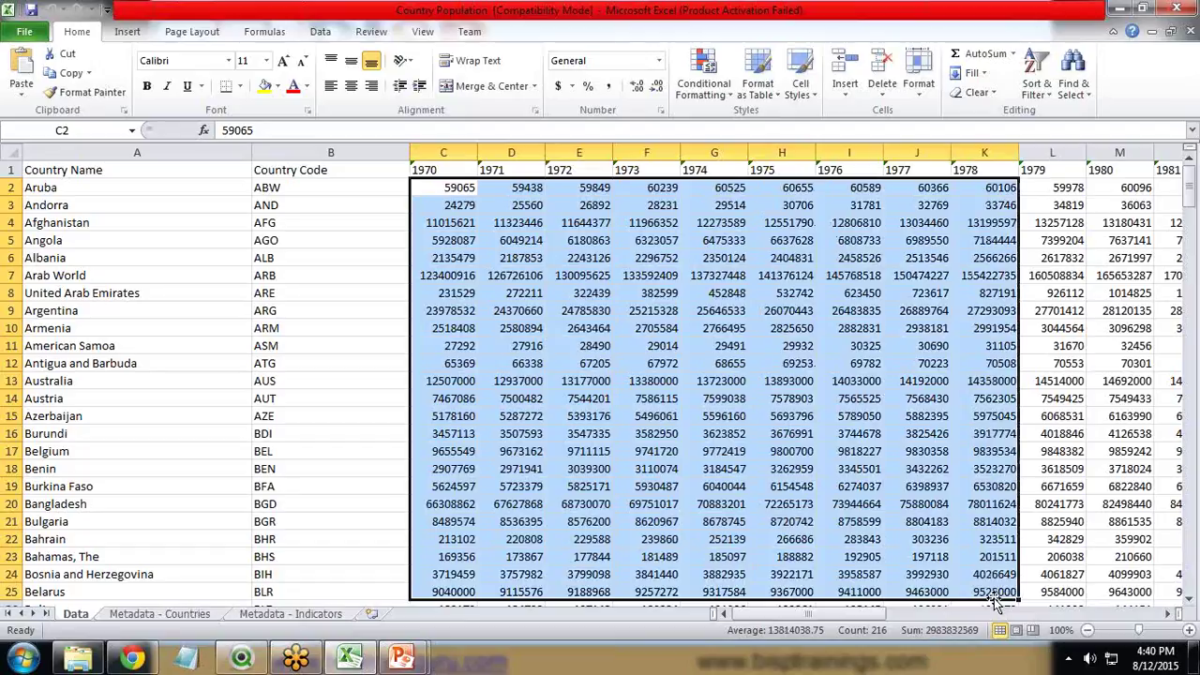
left_click_drag(90, 174, 160, 430)
left_click_drag(423, 169, 600, 174)
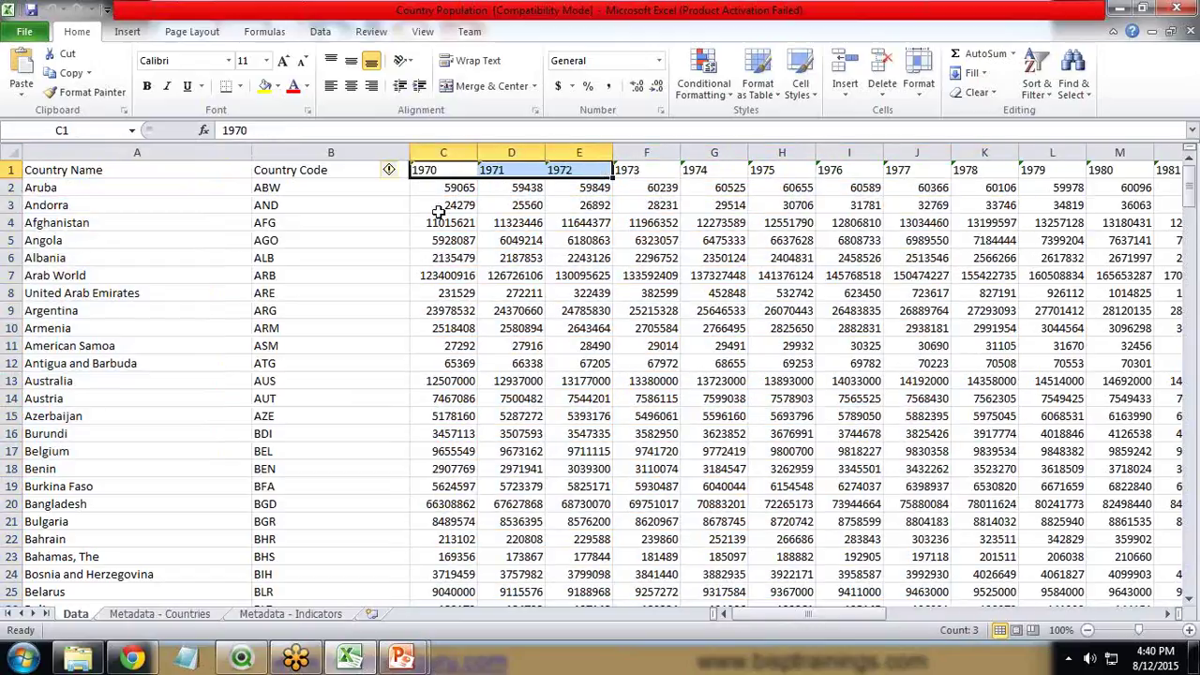
left_click_drag(429, 186, 746, 563)
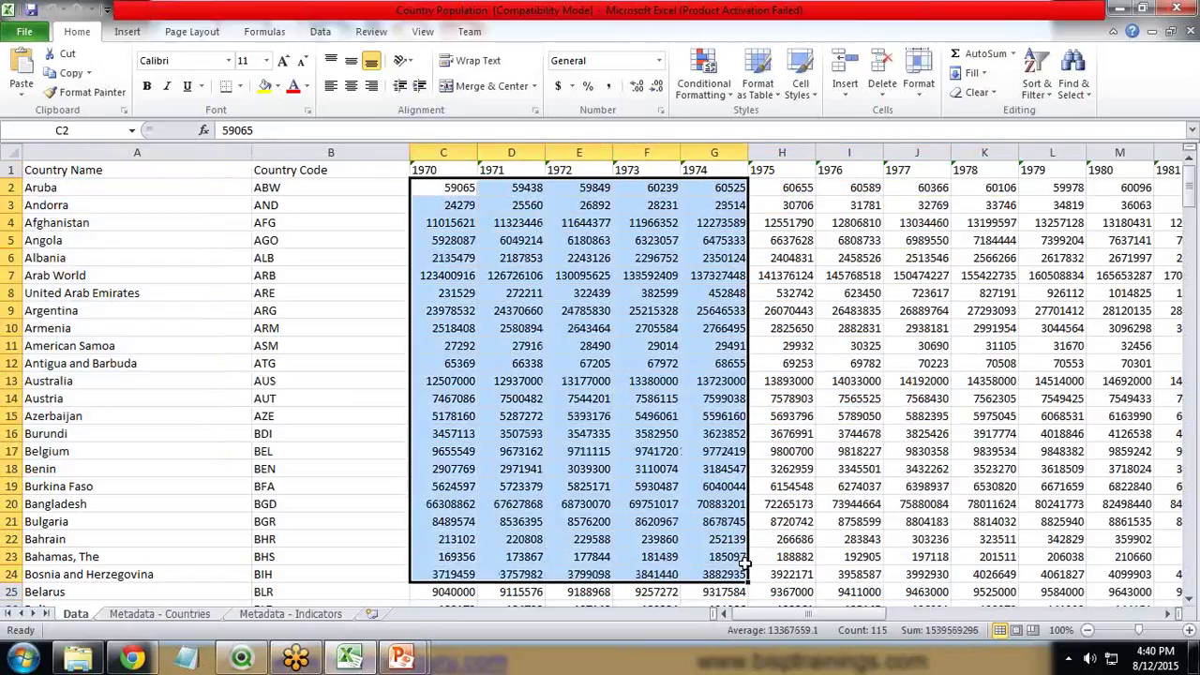
left_click(139, 175)
left_click_drag(424, 170, 507, 171)
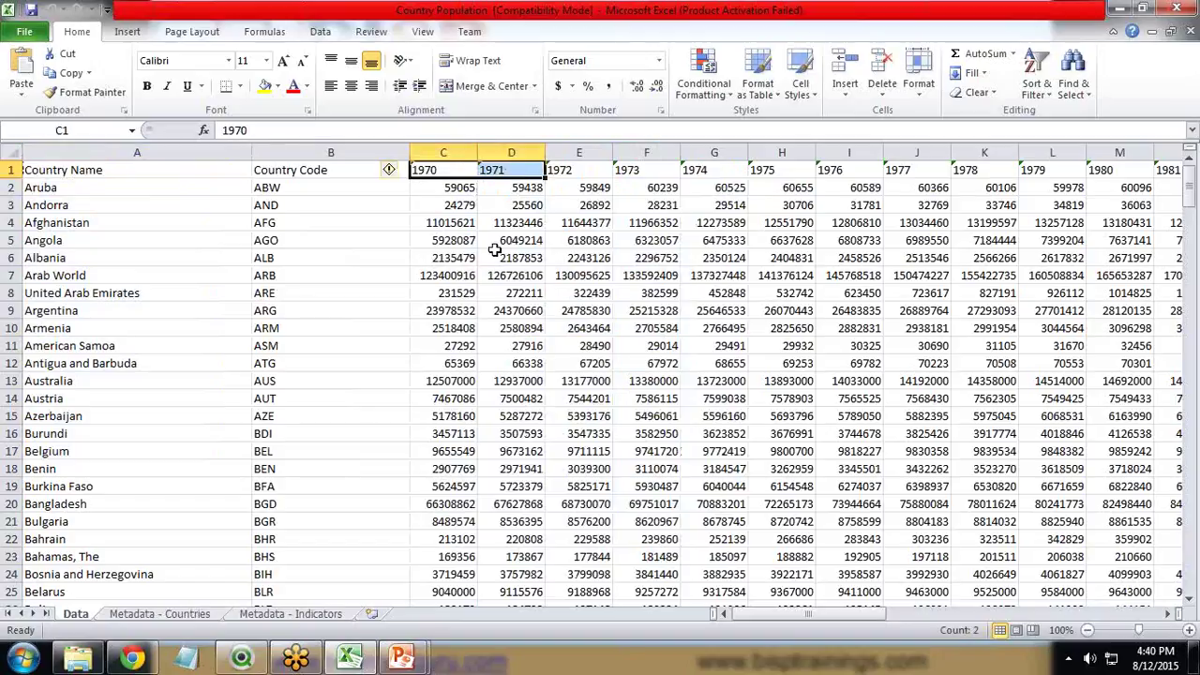
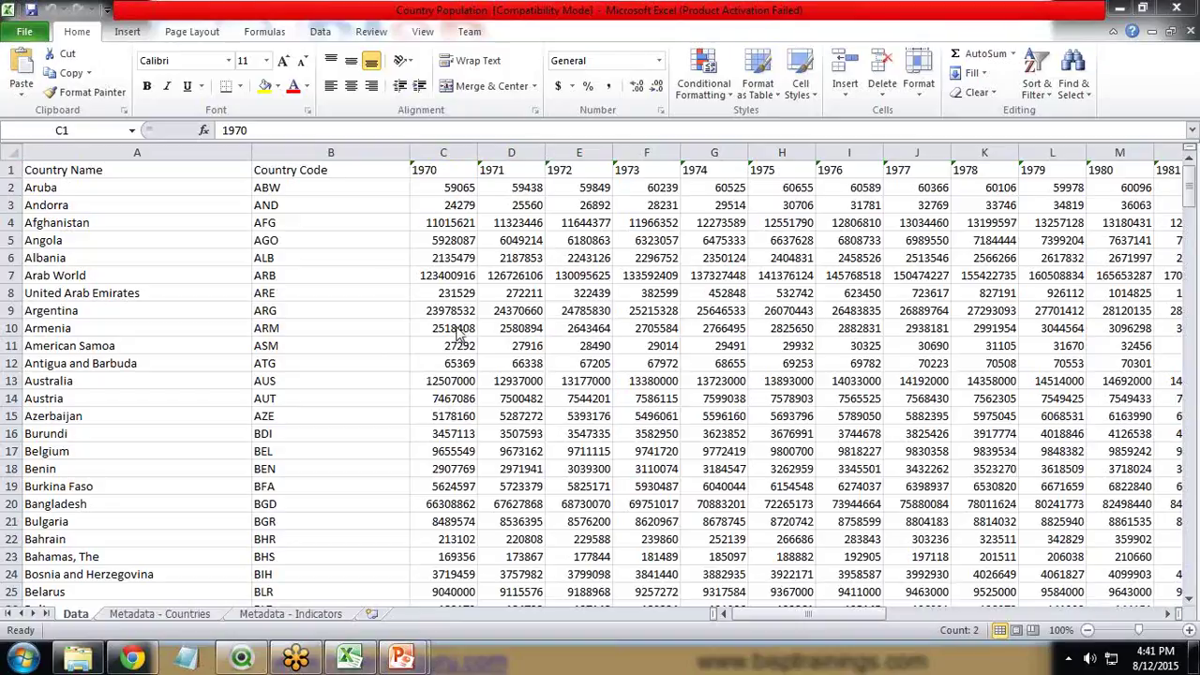
Switch to QlikView and create a new blank document without using the data source wizard
left_click(239, 662)
double_click(858, 23)
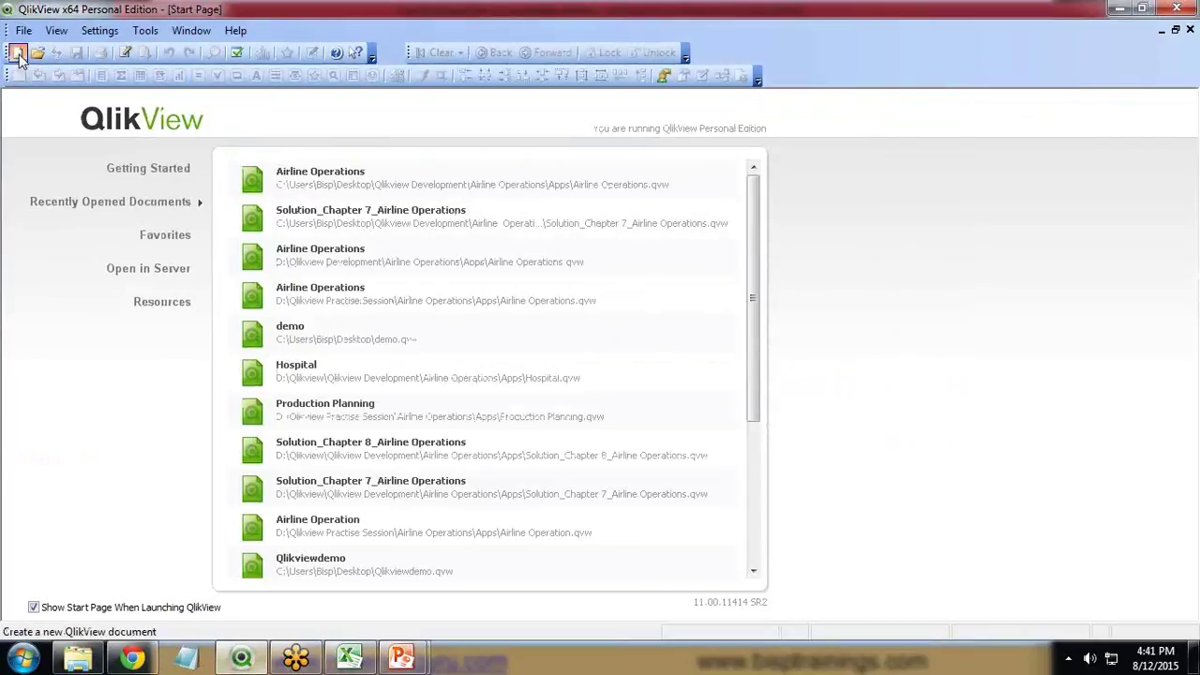
left_click(17, 53)
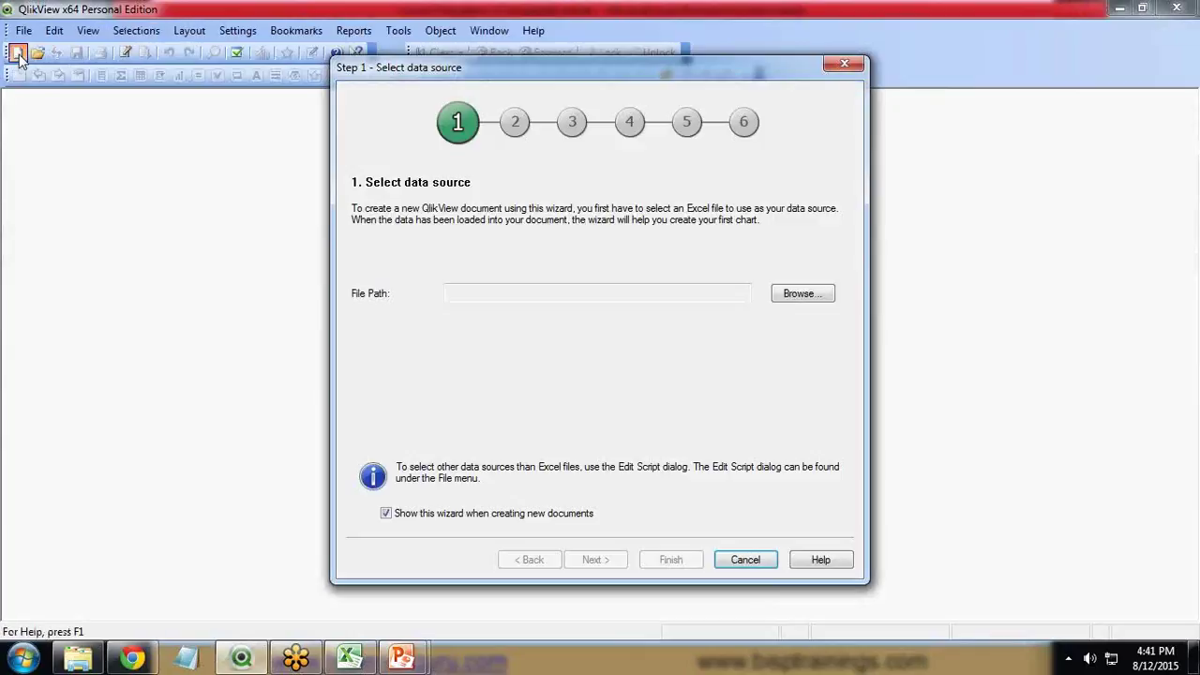
left_click(746, 560)
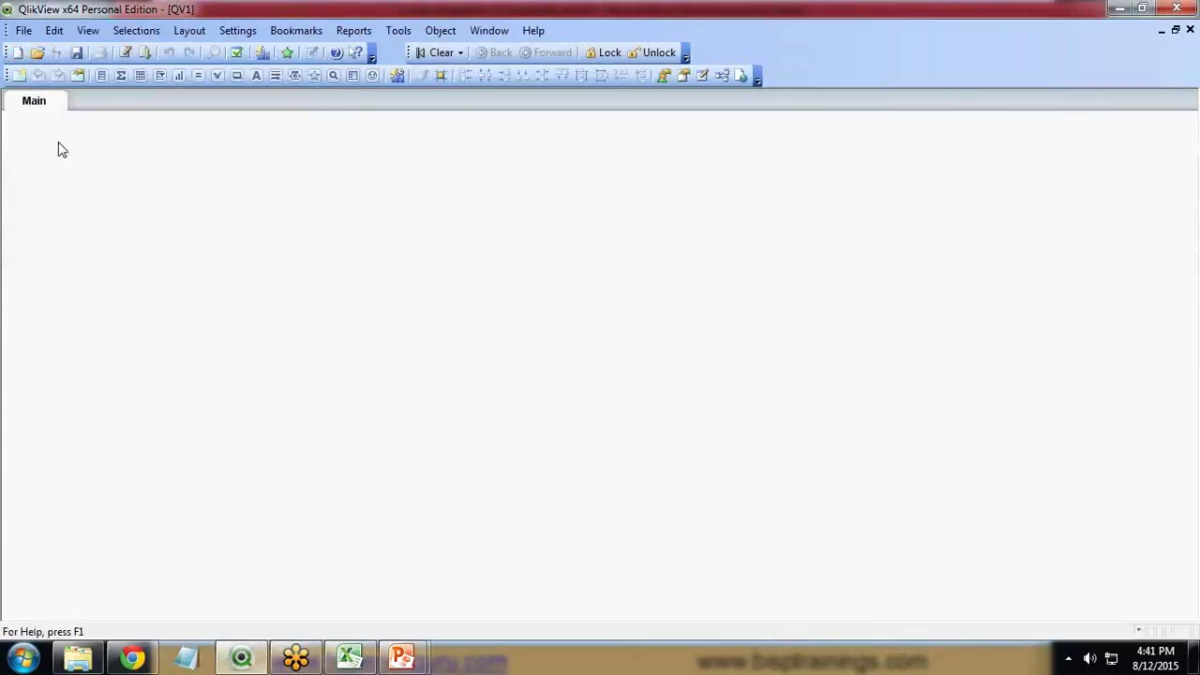
Save the new document to the Desktop as Qlikviewdemo, replacing the existing file
left_click(77, 54)
left_click(379, 217)
left_click(468, 426)
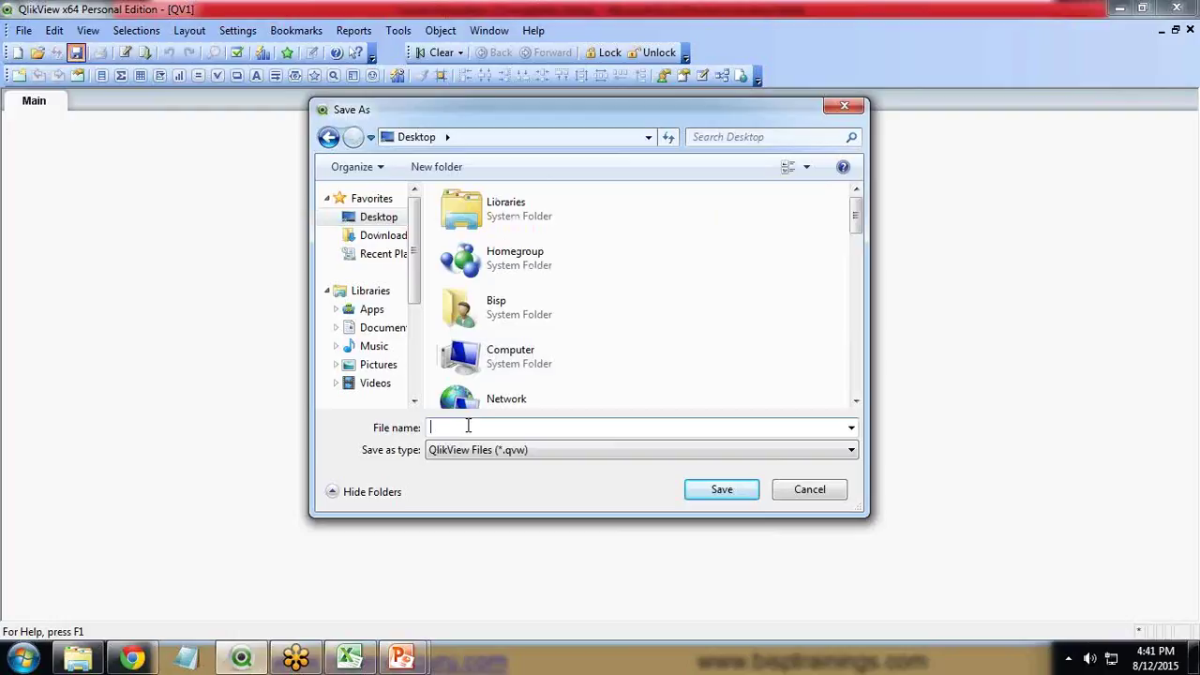
type("Qlik")
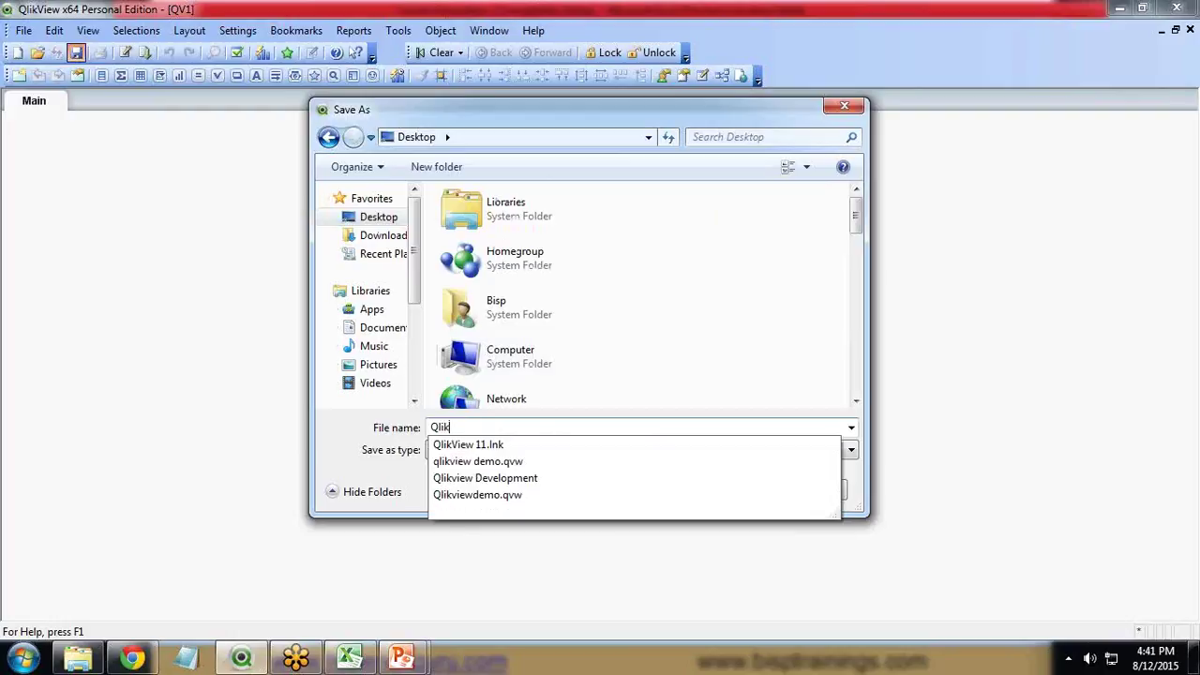
type("viewdemo")
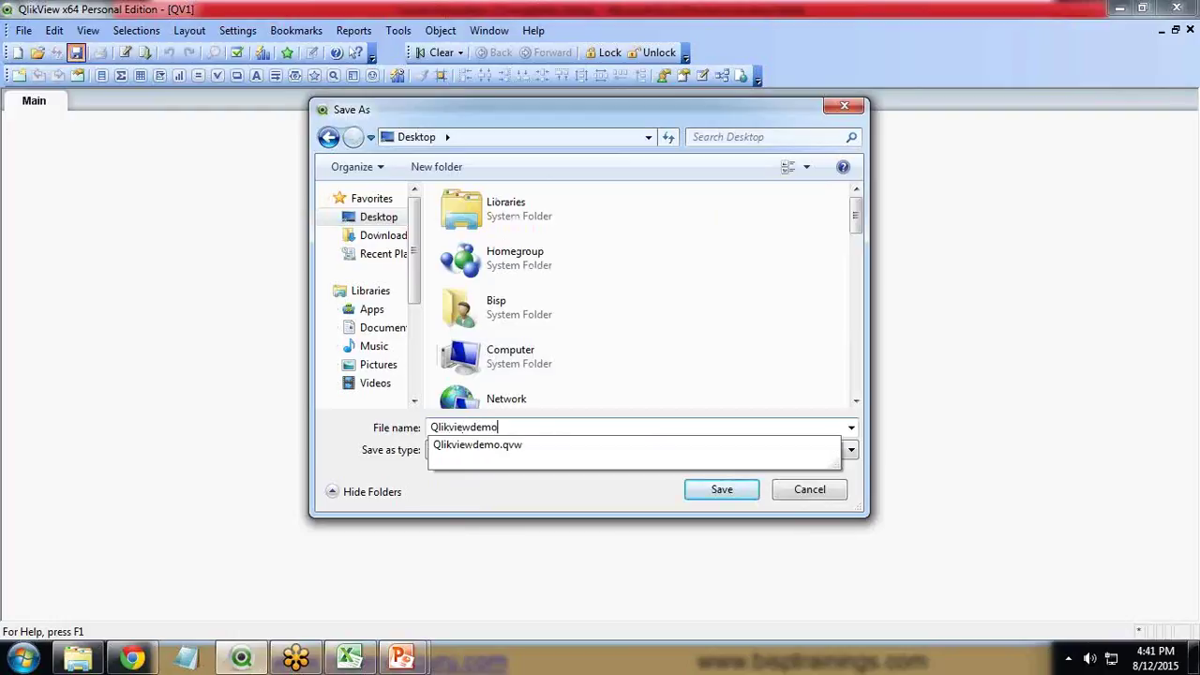
key("Return")
left_click(646, 337)
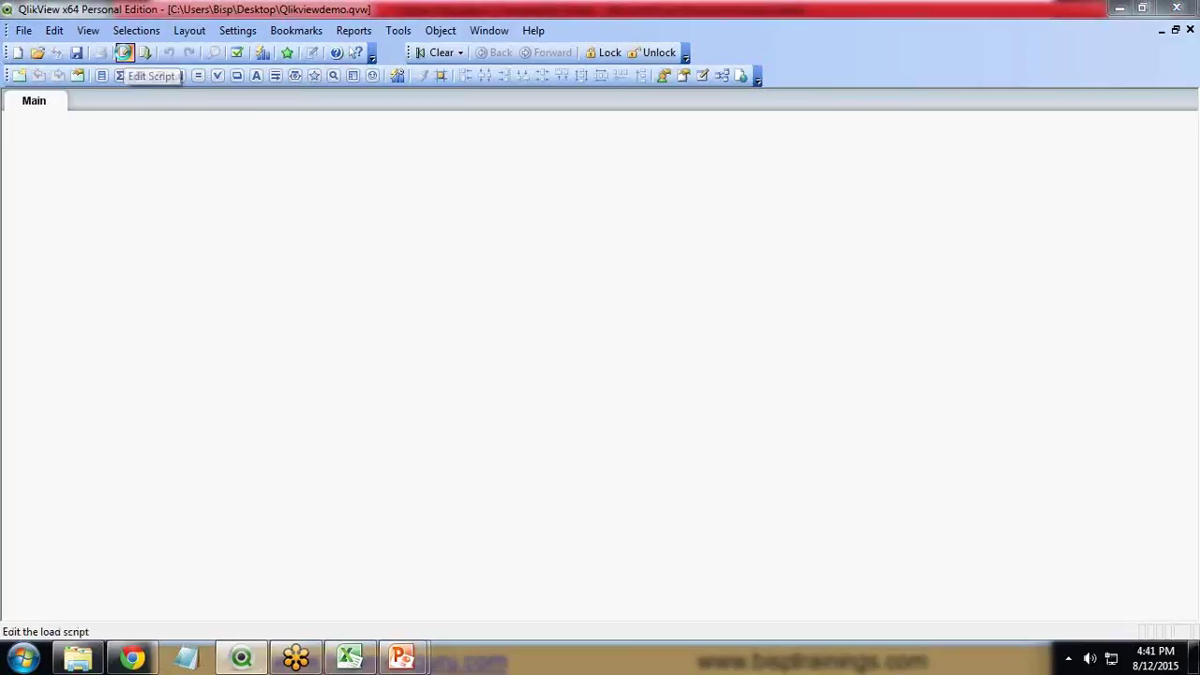
Open the load script for editing and load the Country Population Excel file from the Desktop as a table file
left_click(124, 52)
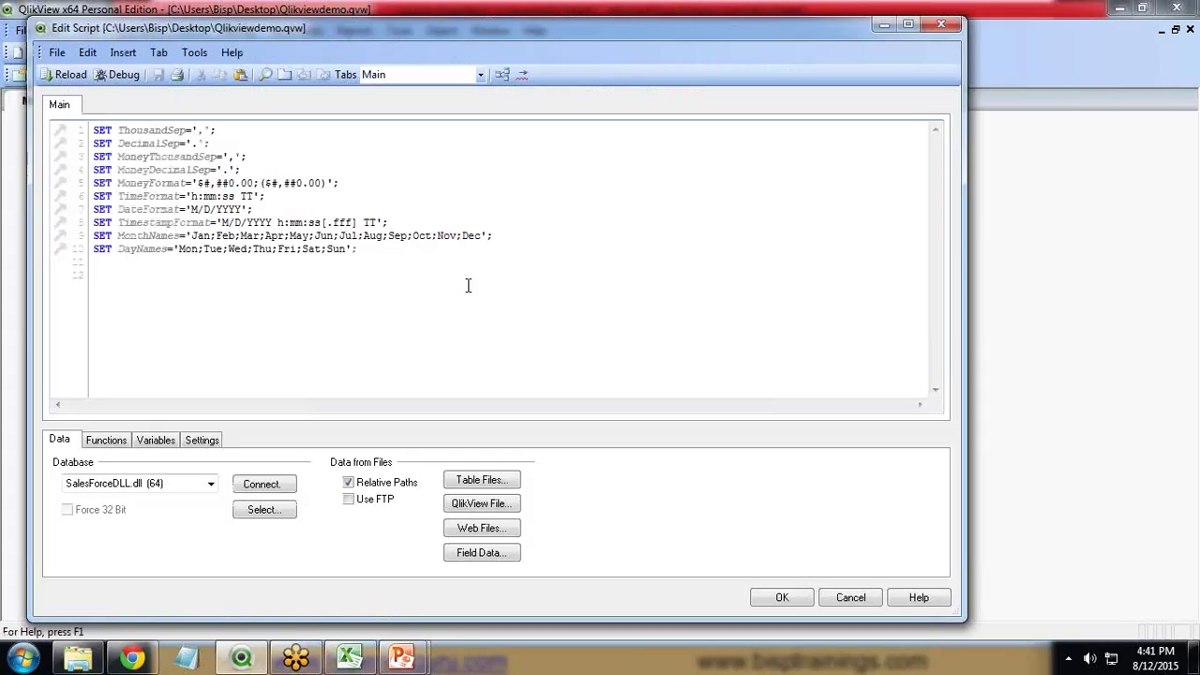
left_click(481, 480)
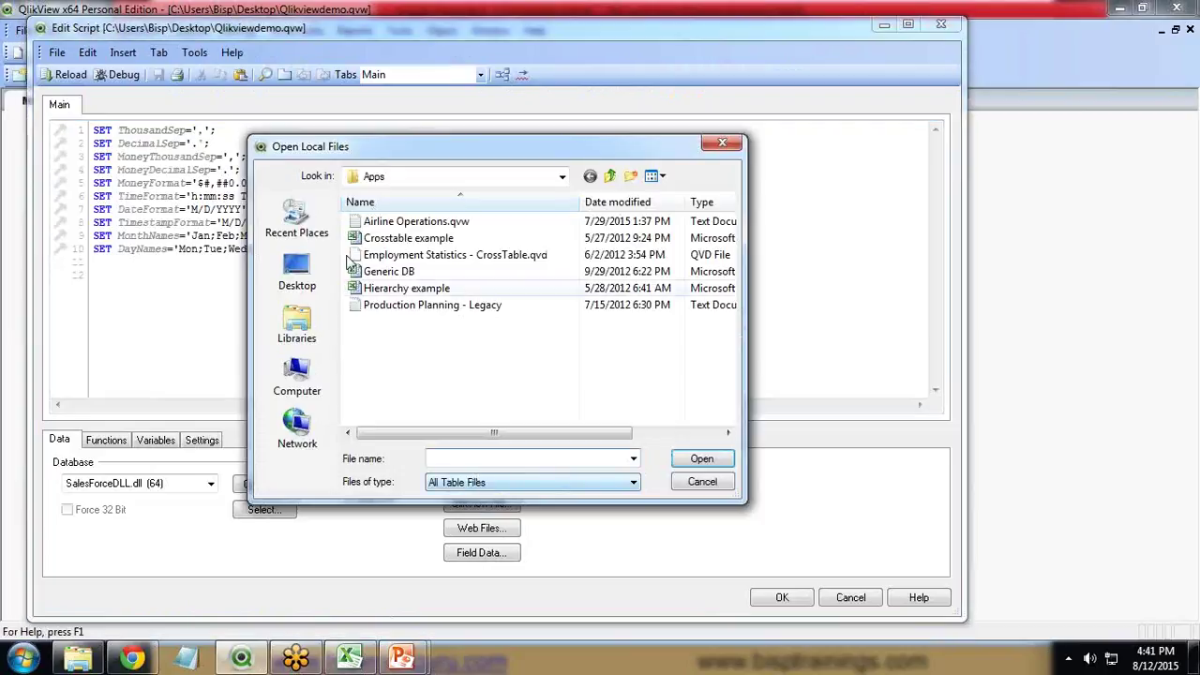
left_click(297, 270)
left_click_drag(728, 289, 730, 354)
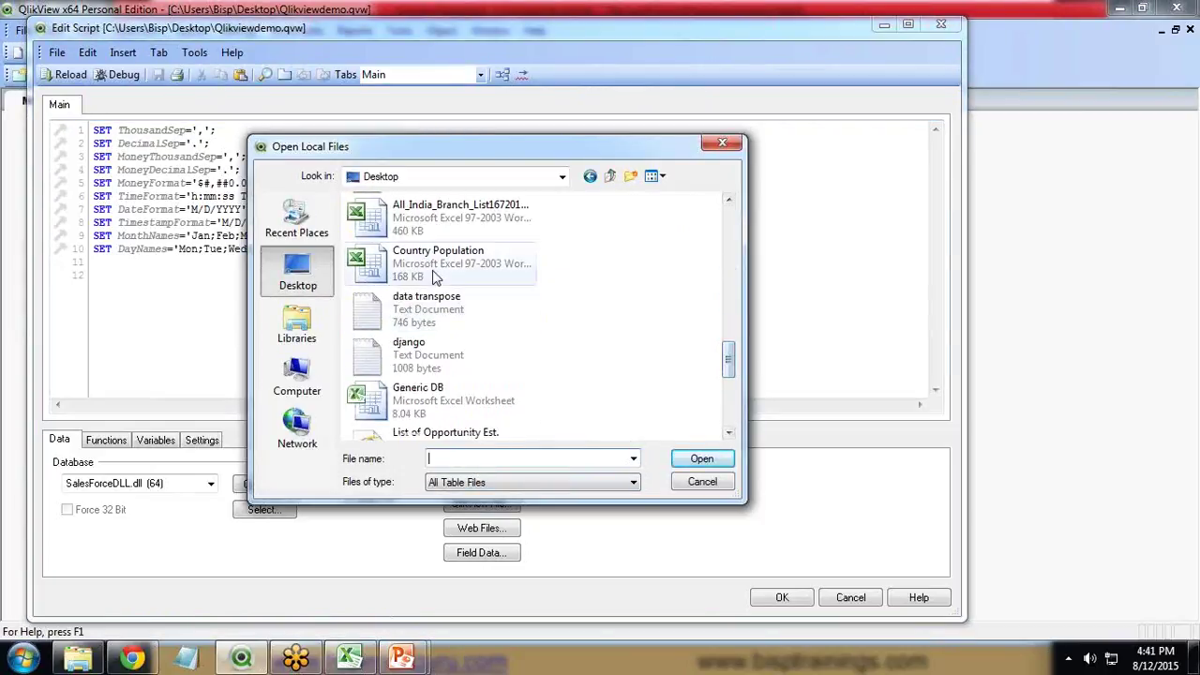
left_click(434, 276)
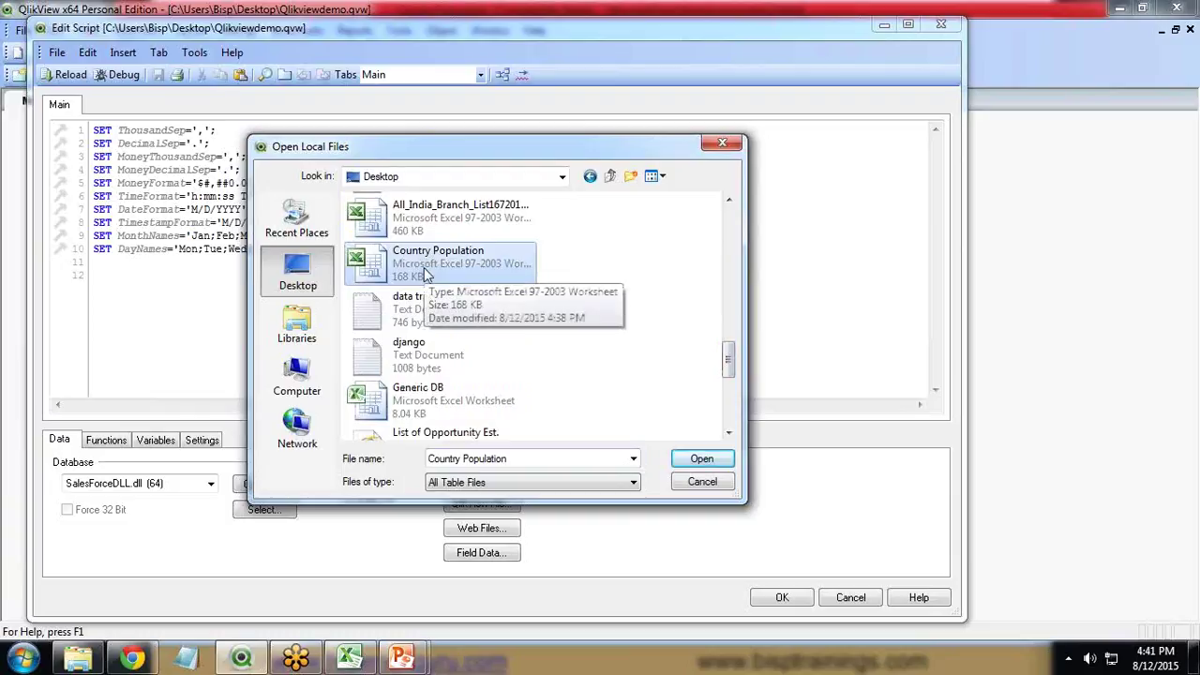
left_click(703, 460)
Choose the Data$ table in the file wizard and set its labels to Embedded Labels
left_click_drag(559, 126, 387, 142)
left_click(448, 179)
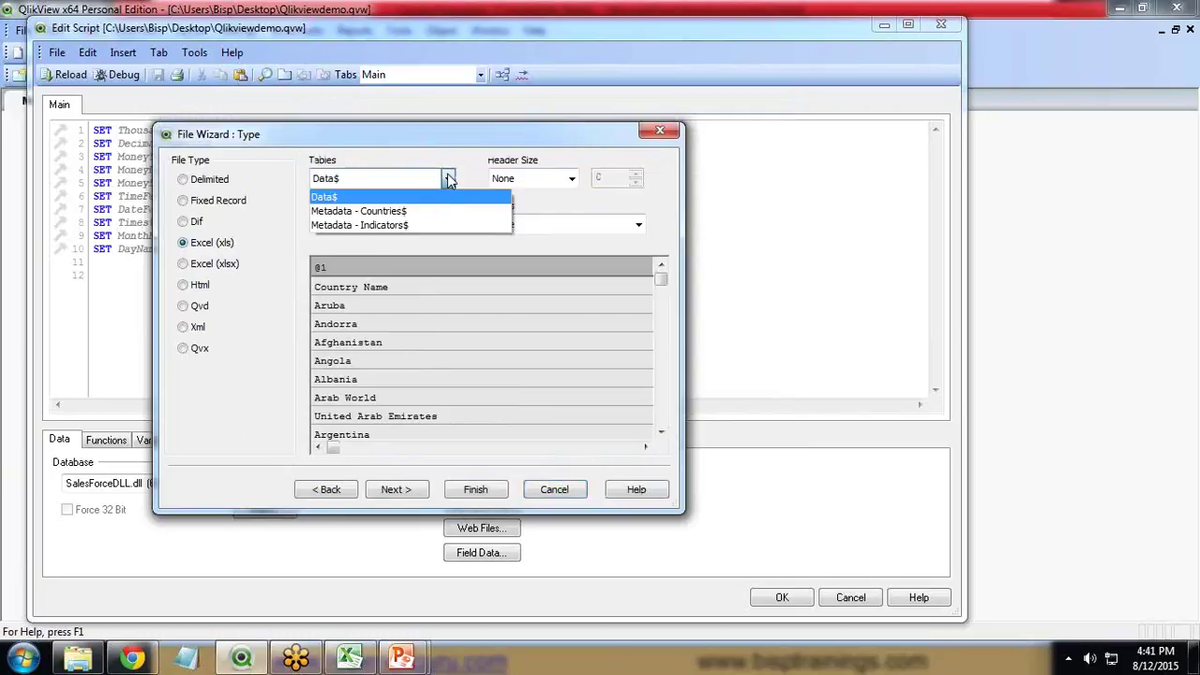
left_click(429, 197)
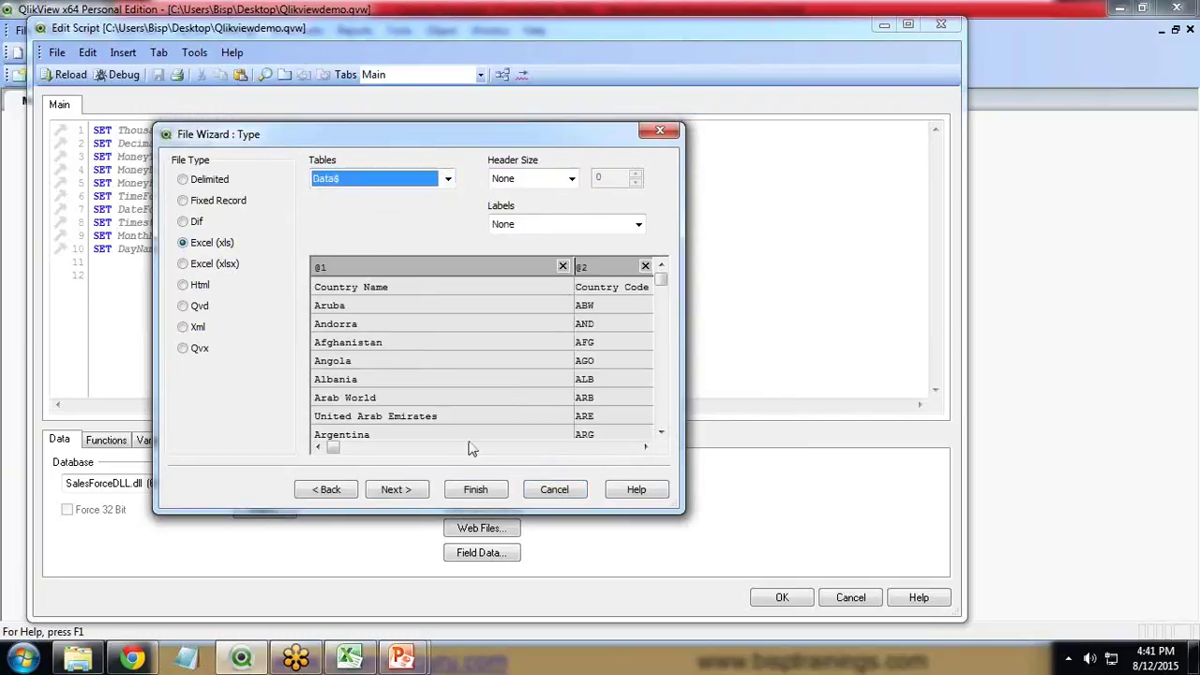
left_click(357, 449)
left_click_drag(357, 449, 335, 449)
left_click(325, 268)
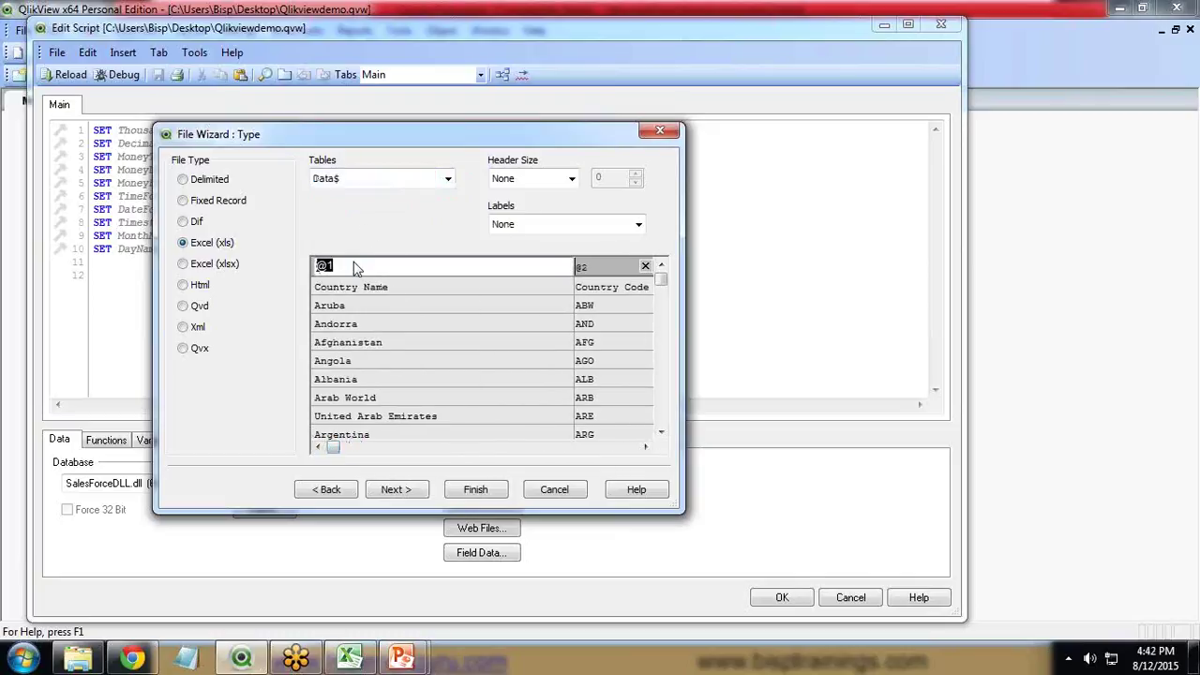
left_click(514, 225)
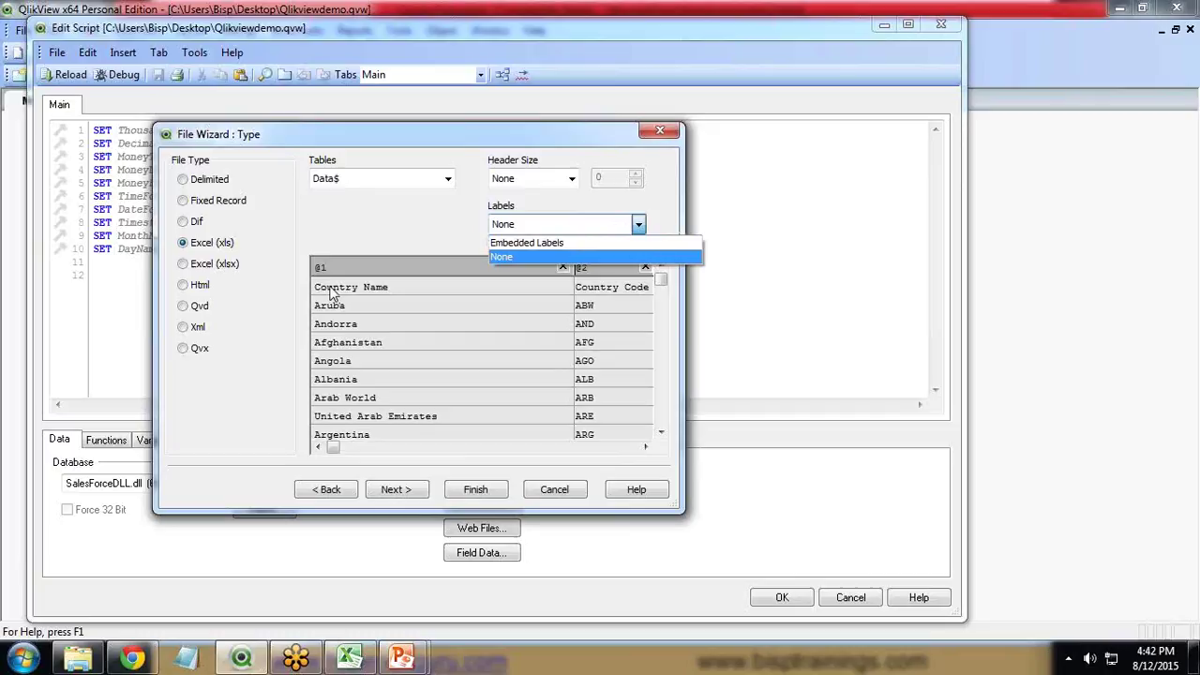
left_click(553, 243)
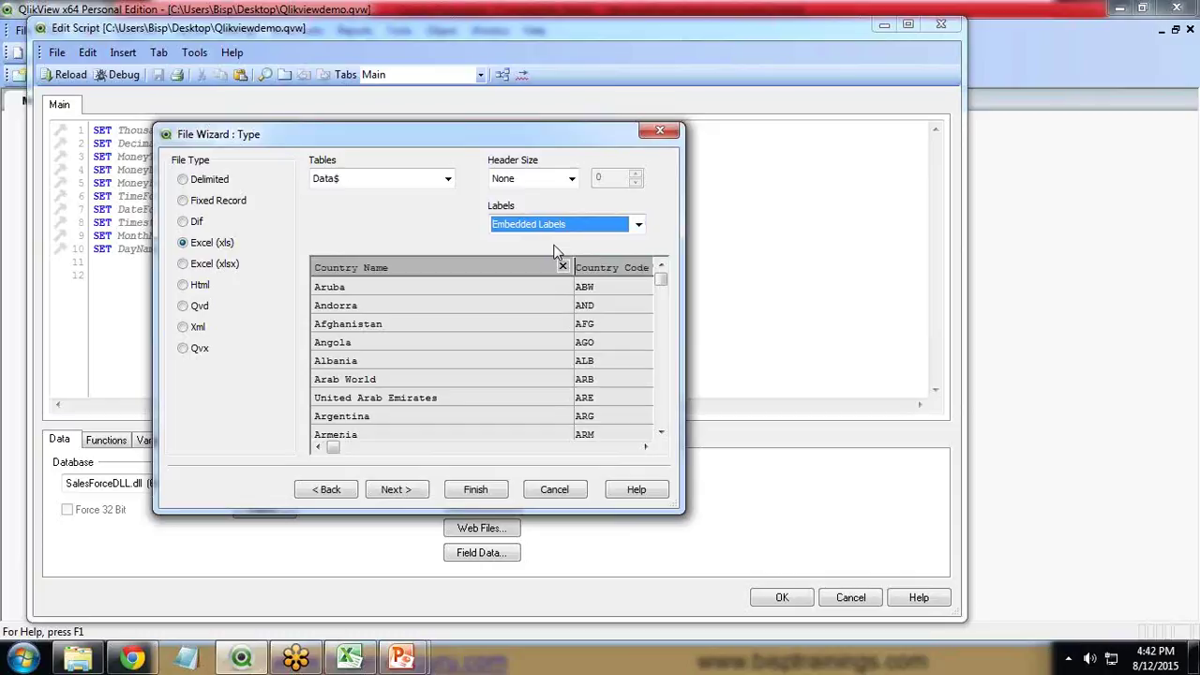
Skip the transformation step, start a Crosstable prefix for the import and set its qualifier fields to 2
left_click(397, 493)
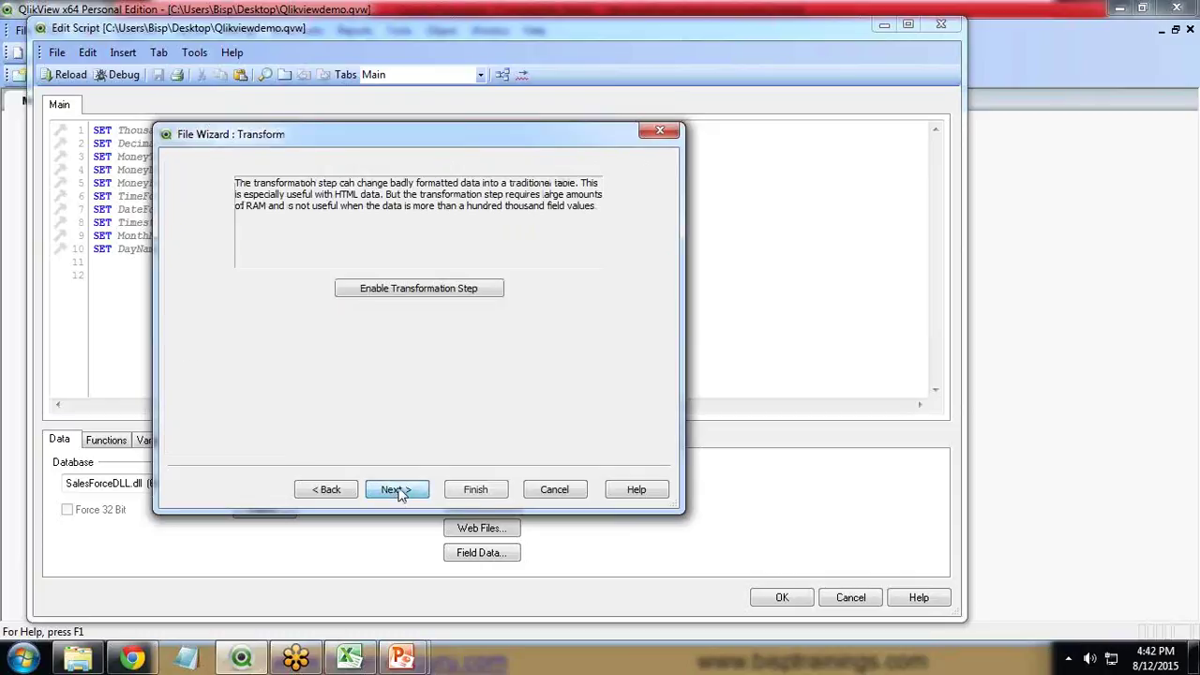
left_click(398, 493)
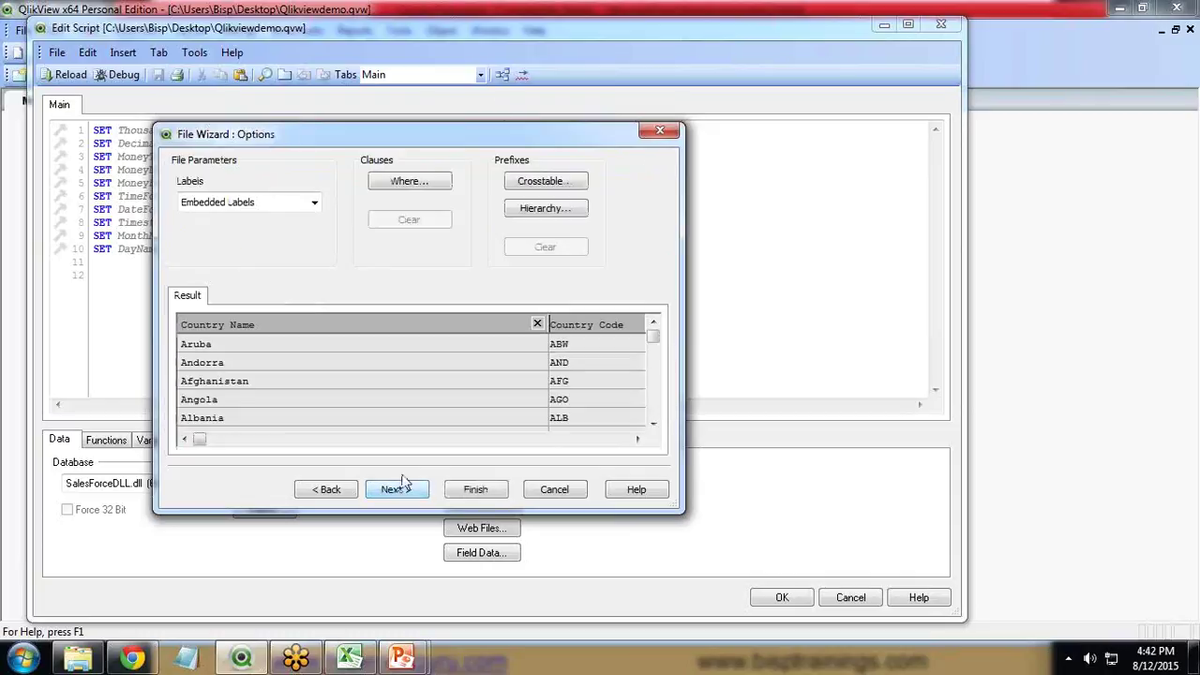
left_click_drag(465, 139, 523, 156)
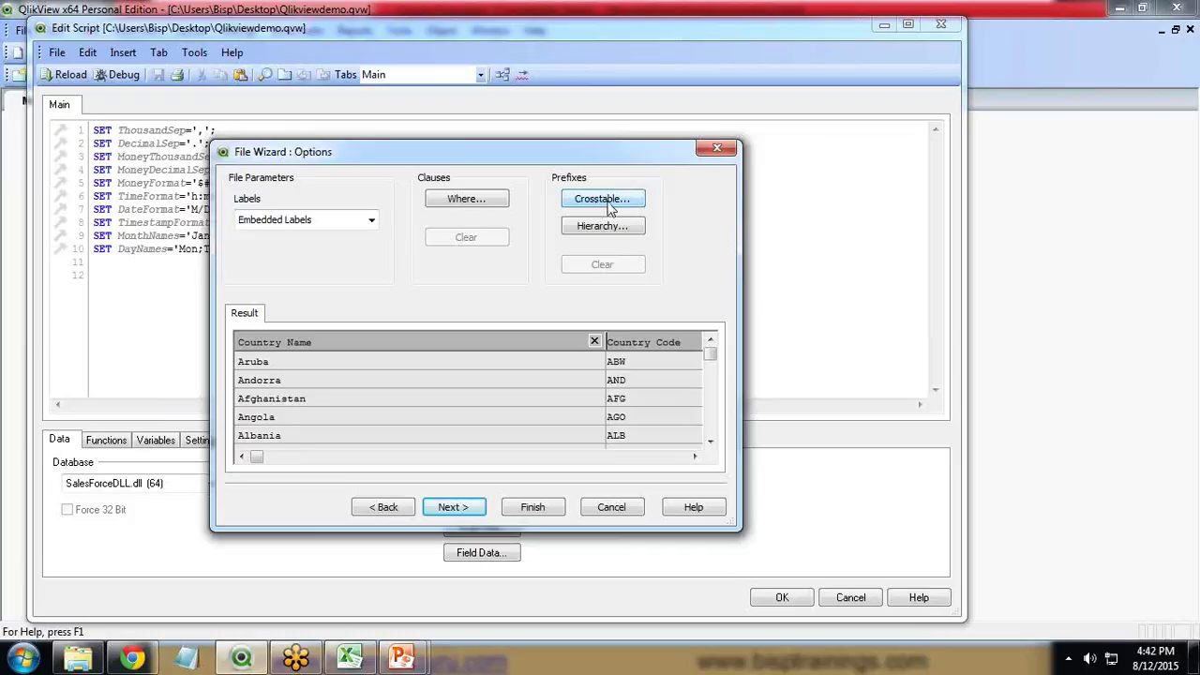
left_click(608, 199)
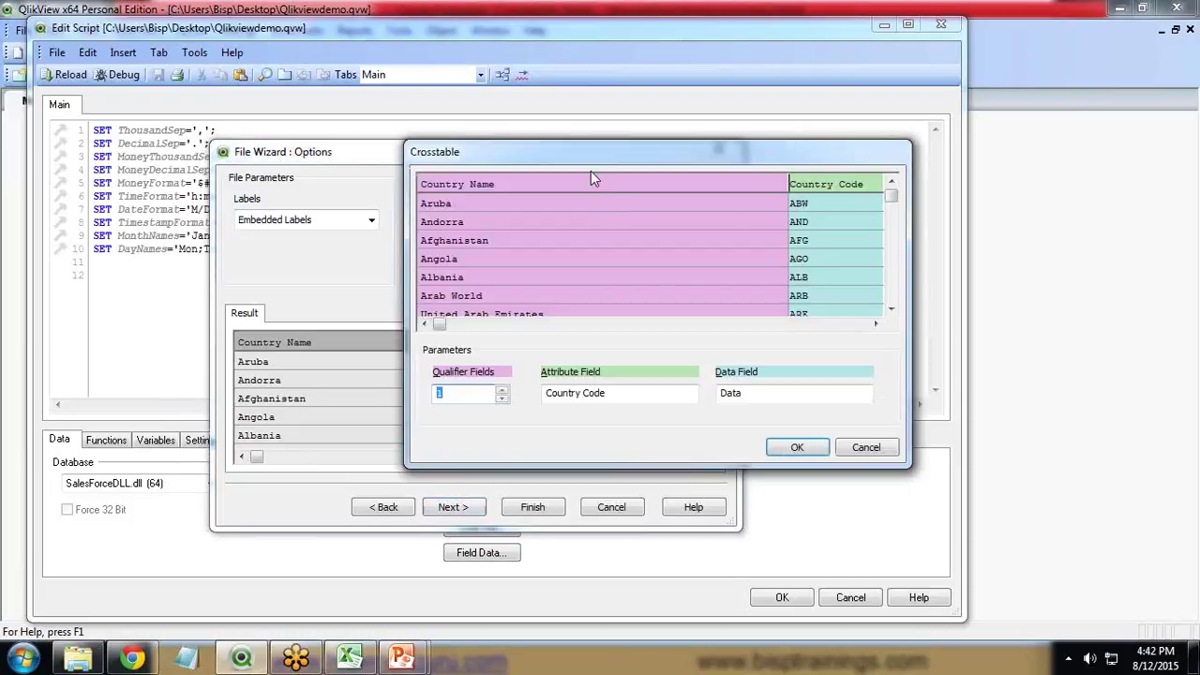
left_click_drag(574, 151, 325, 209)
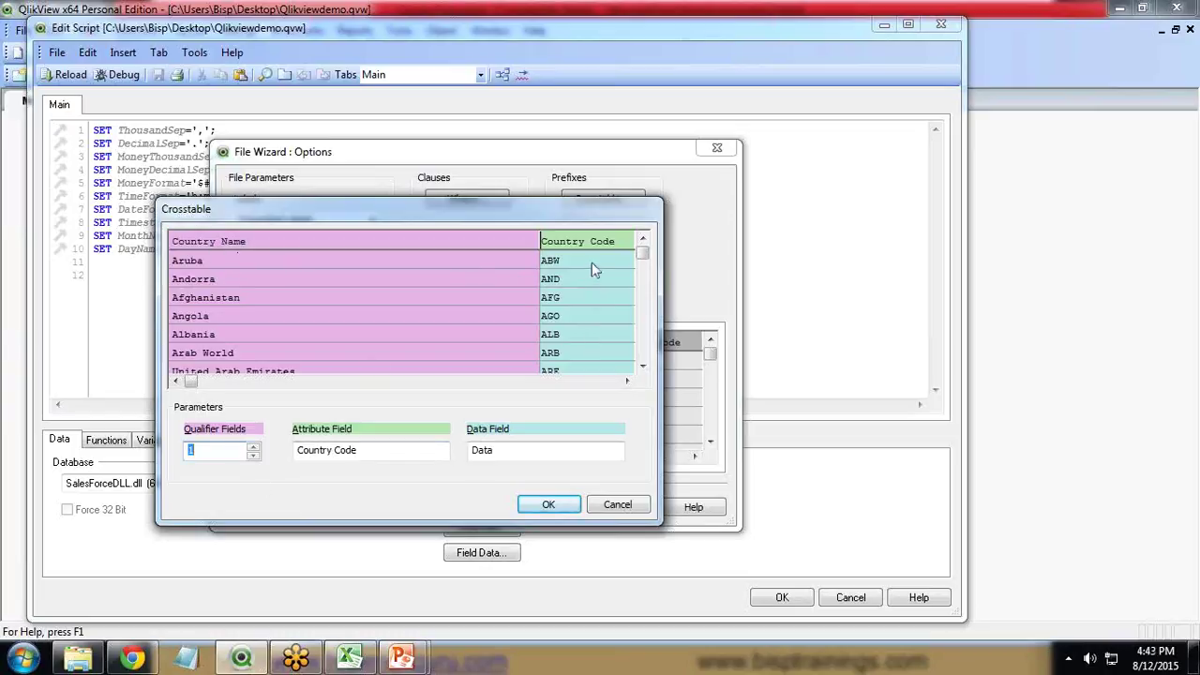
left_click(252, 448)
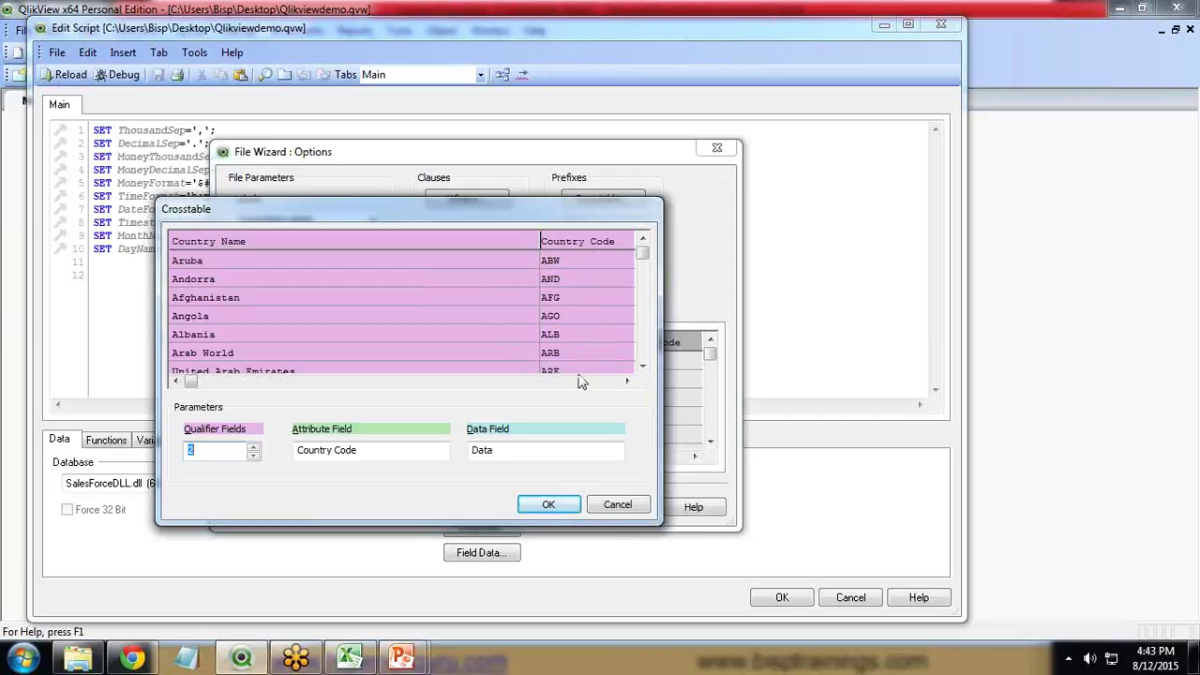
left_click(627, 382)
left_click(628, 381)
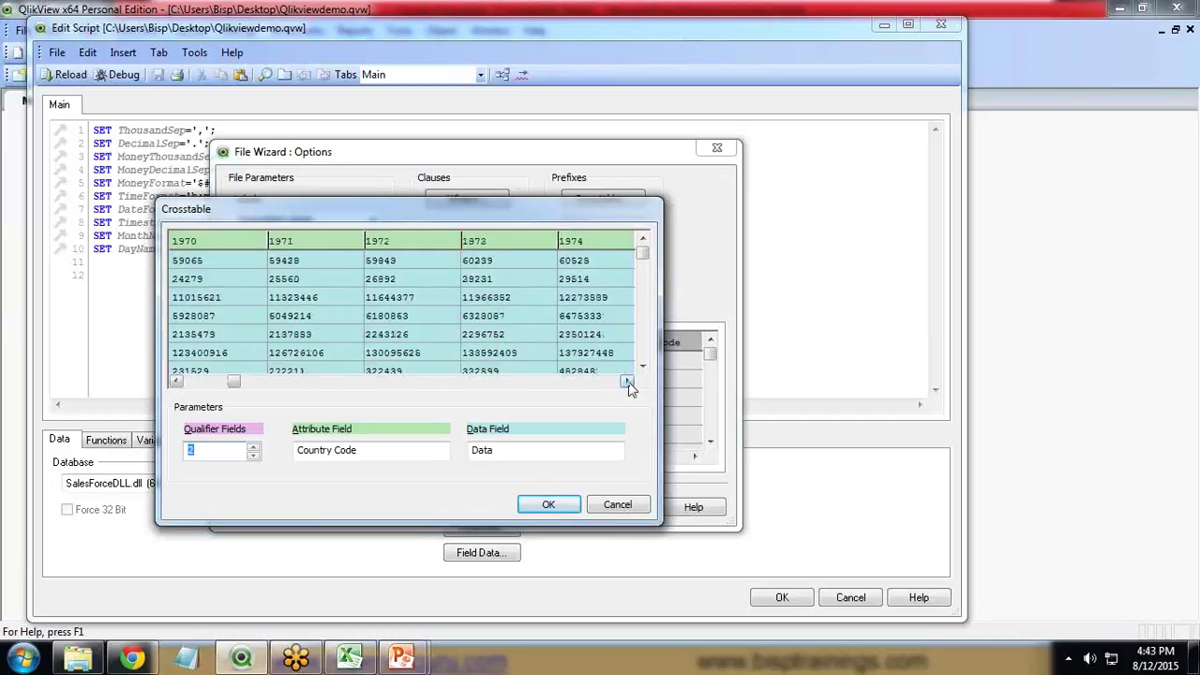
left_click(212, 381)
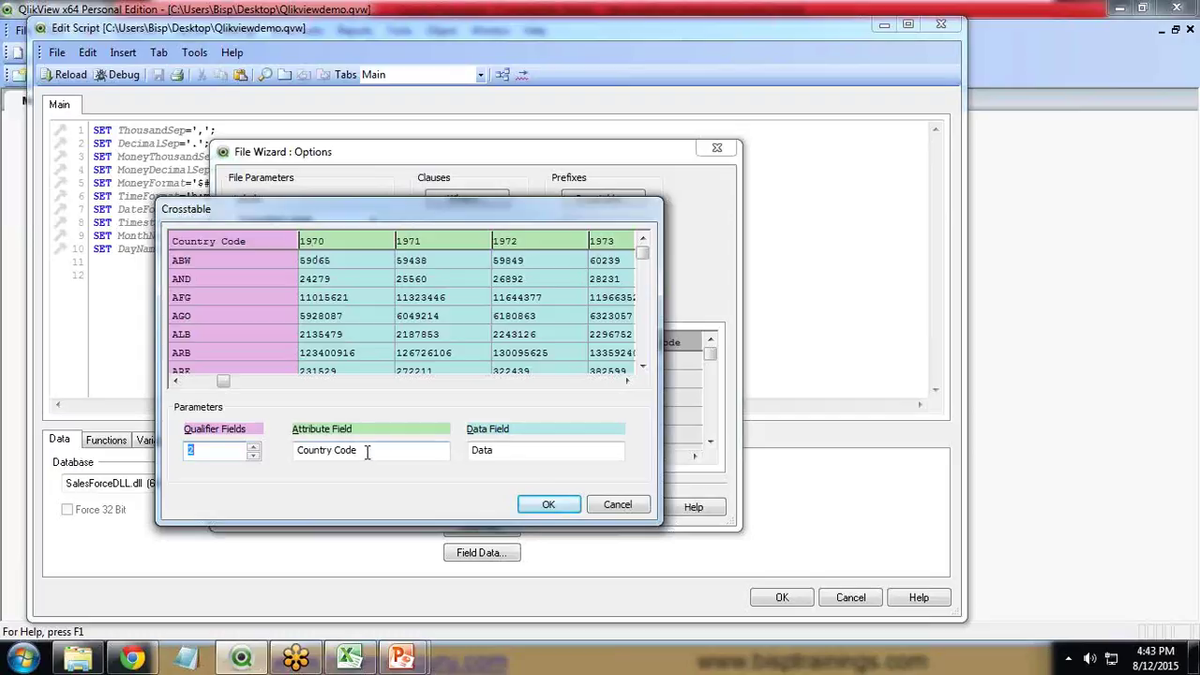
Name the crosstable's attribute field Year, keep Data as the data field name, and apply the crosstable settings
left_click_drag(368, 452, 297, 453)
type("Ye")
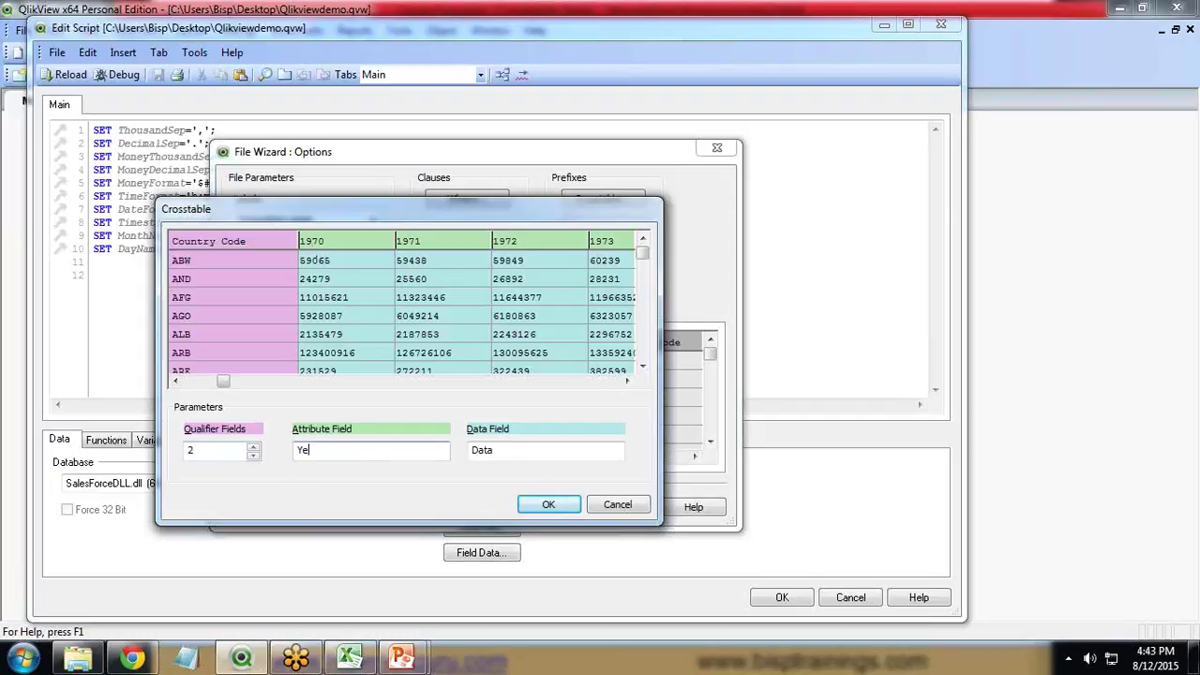
type("ar")
left_click_drag(496, 450, 467, 451)
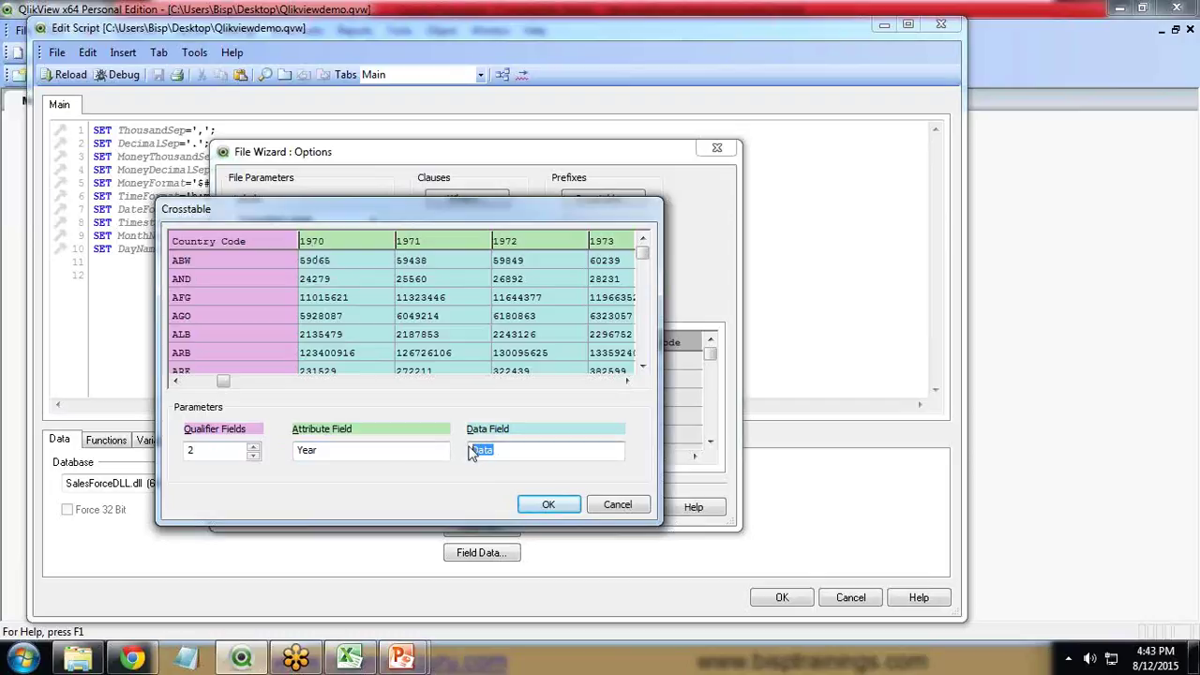
left_click_drag(396, 216, 506, 301)
left_click(659, 591)
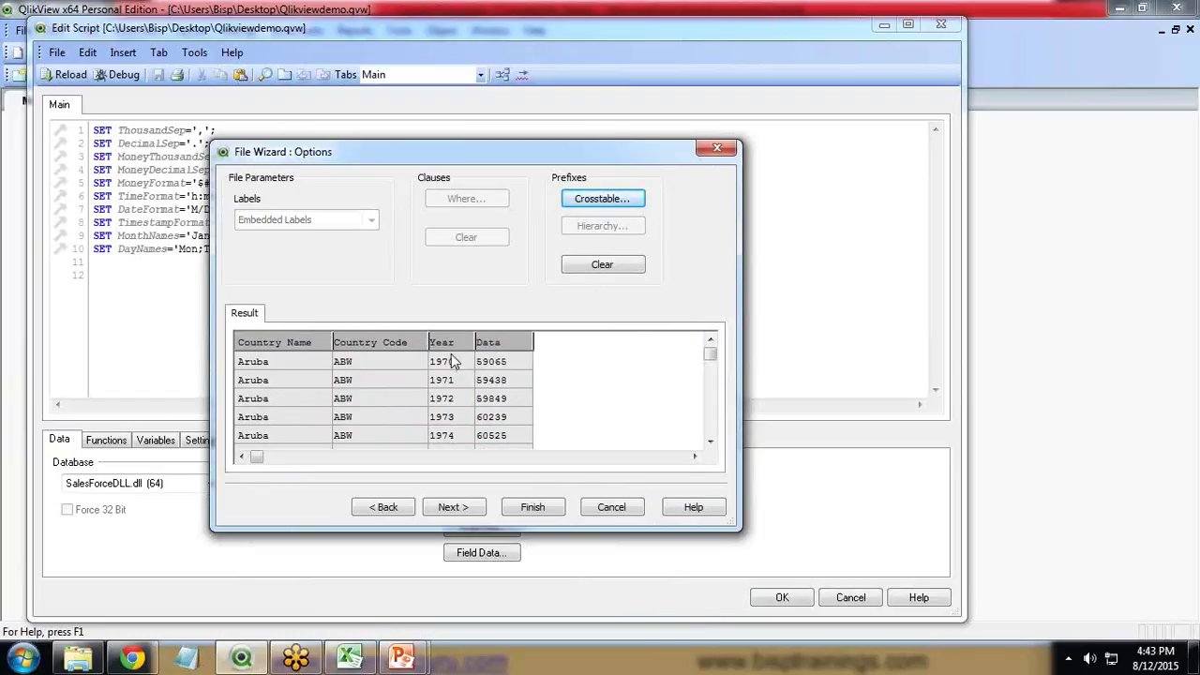
Compare the crosstable result with the year columns in the Excel source sheet, then return to QlikView and finish the file wizard
left_click(349, 660)
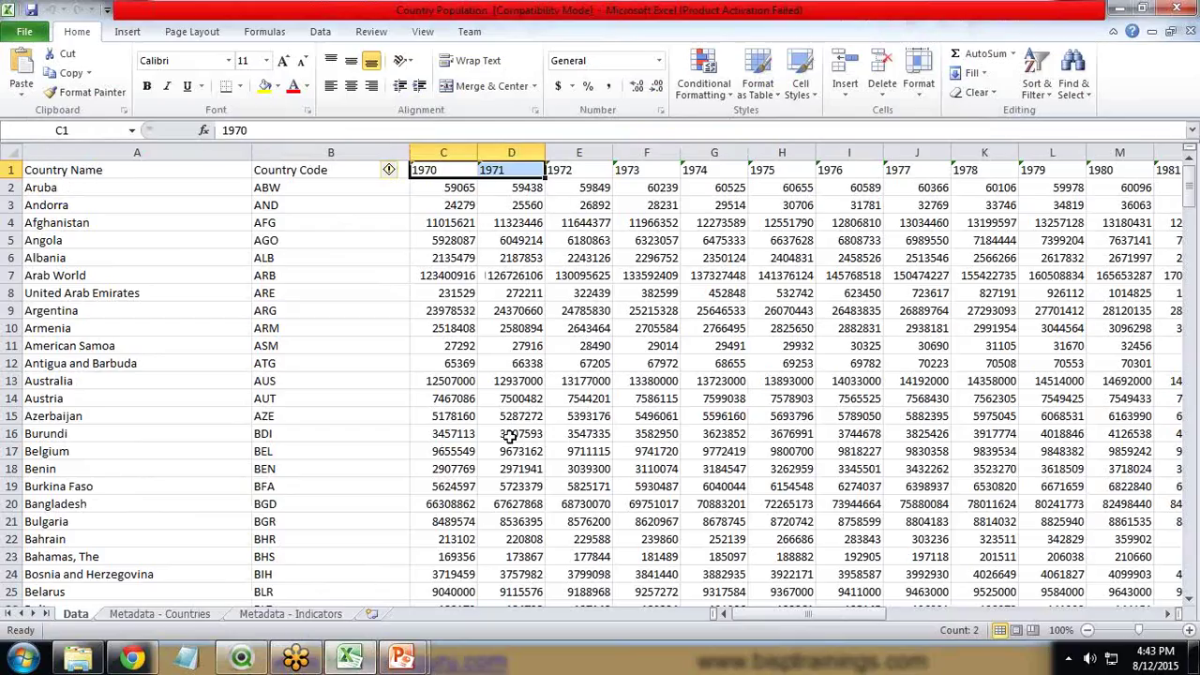
left_click(241, 659)
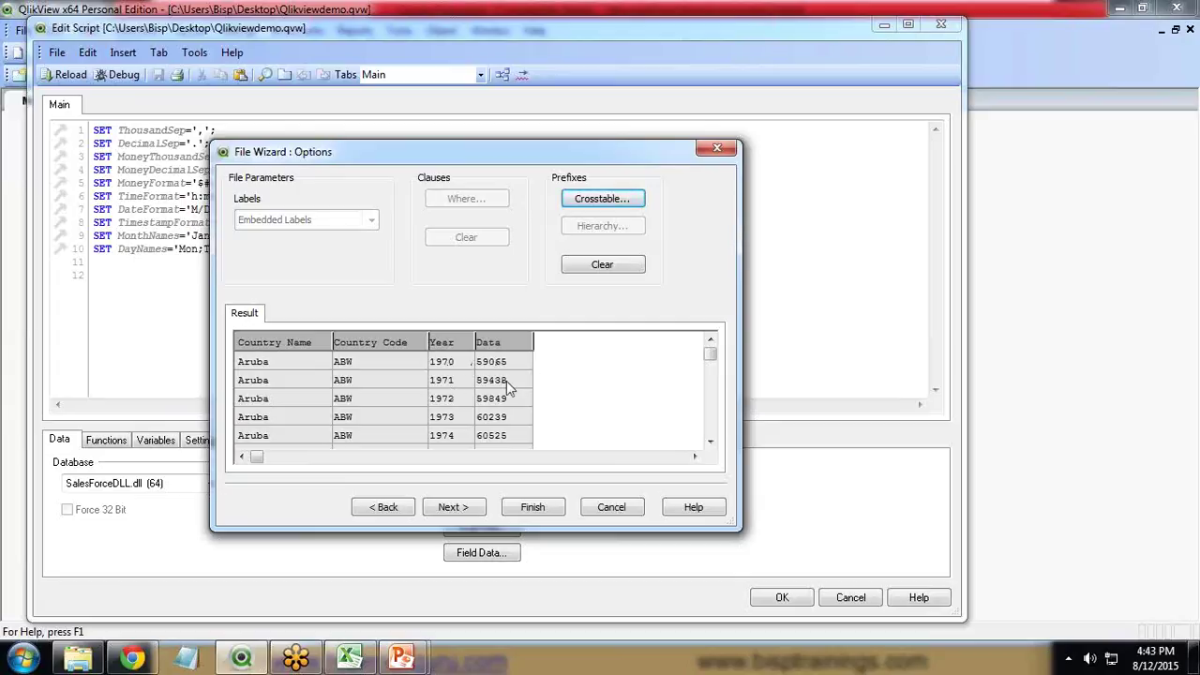
left_click(533, 507)
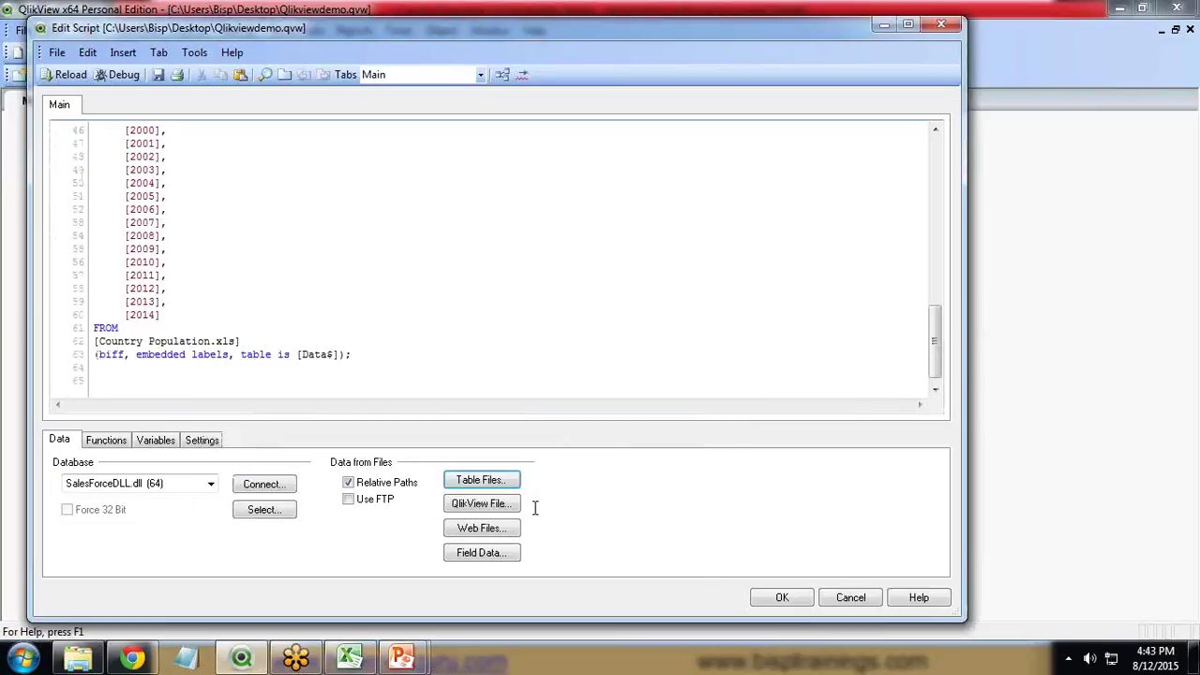
Review the generated CrossTable load statement, then save the document and reload the script
scroll(285, 339, "up", 7)
scroll(285, 339, "up", 6)
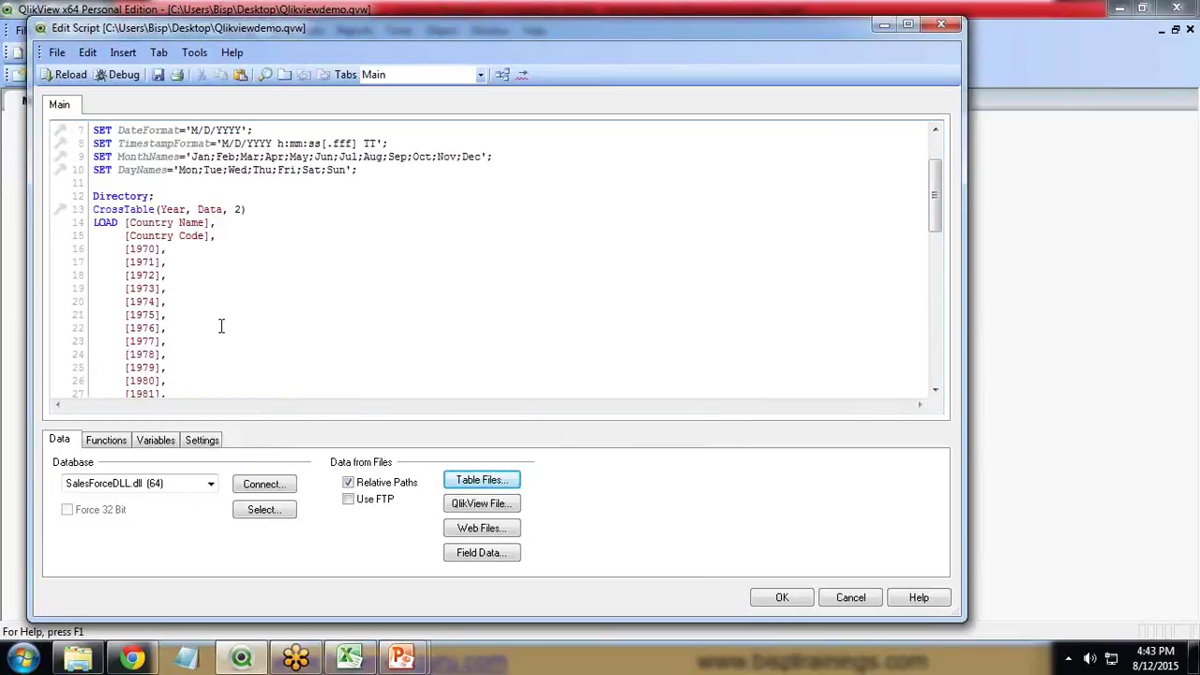
left_click_drag(94, 197, 235, 316)
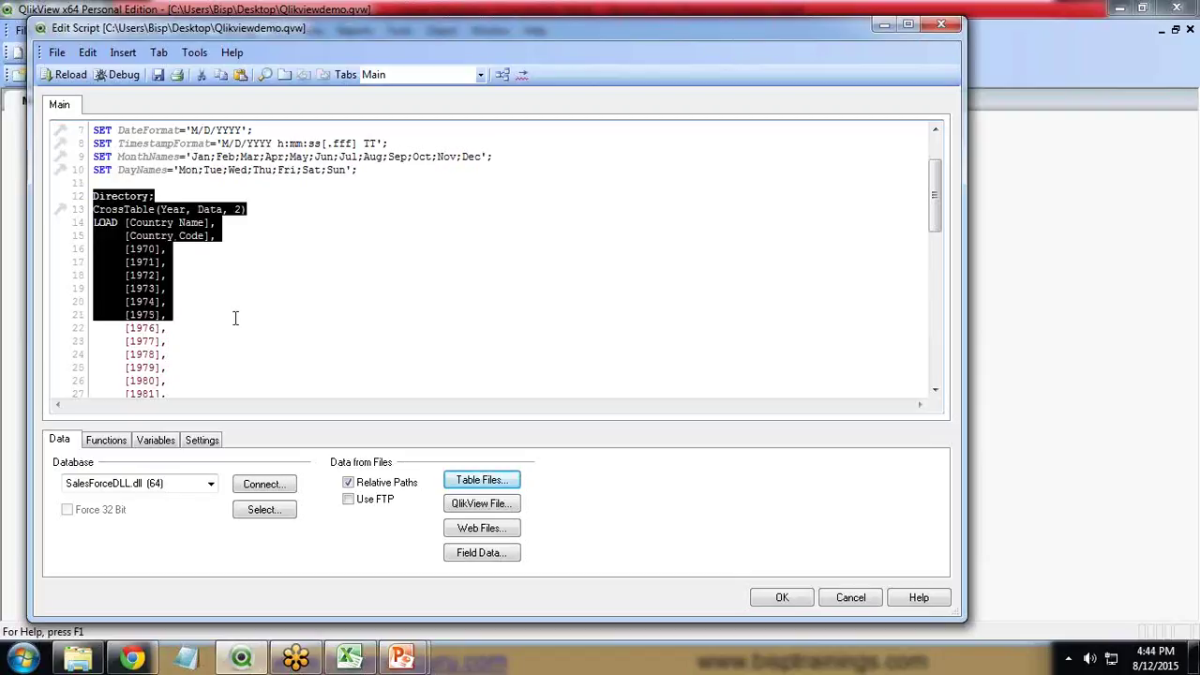
left_click(235, 316)
scroll(235, 318, "down", 7)
left_click(158, 75)
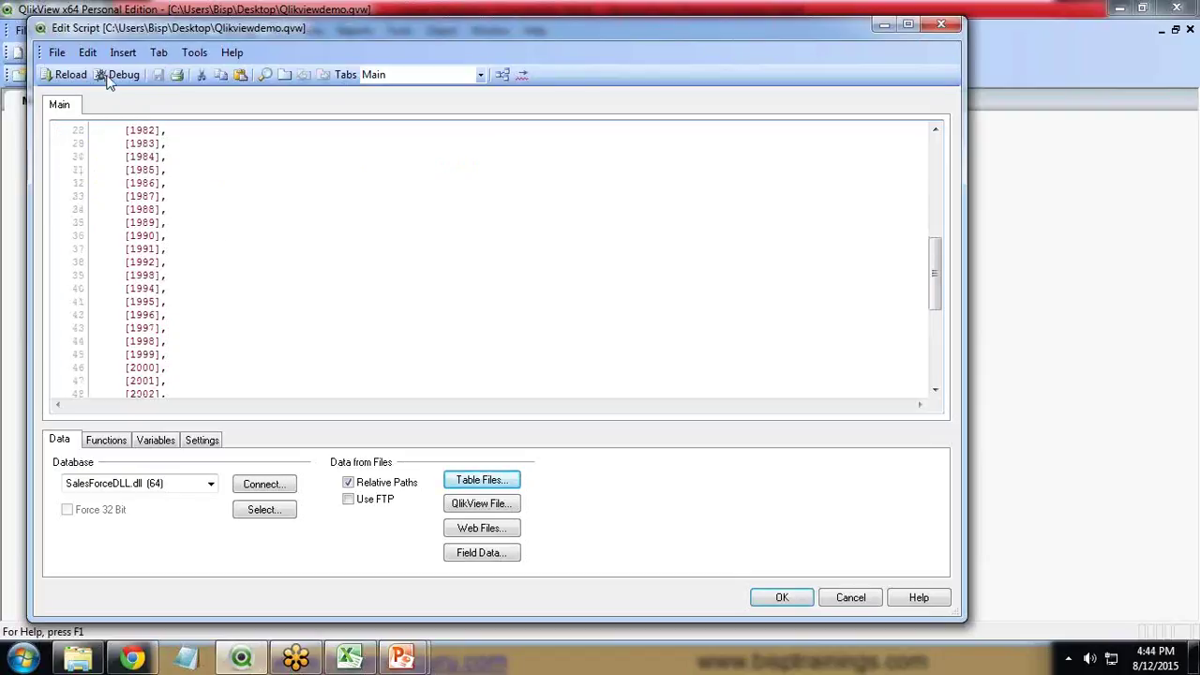
left_click(65, 75)
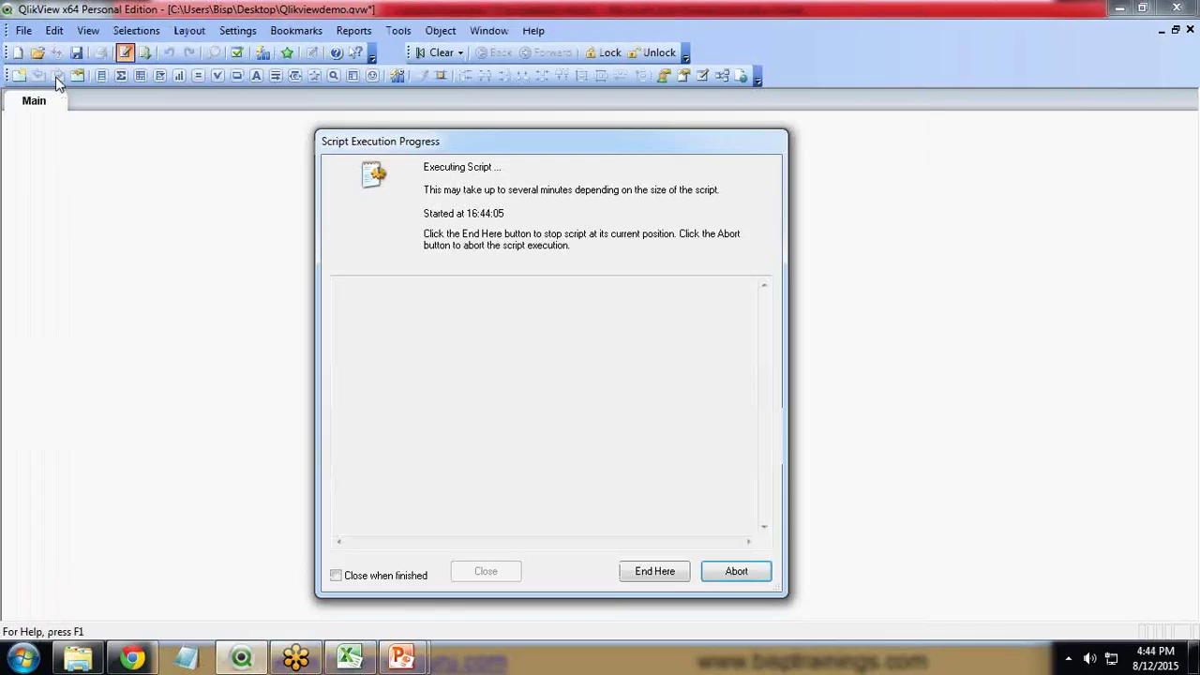
Check the fetched lines in the script execution report, close it and move the Sheet Properties dialog aside
left_click_drag(401, 286, 542, 286)
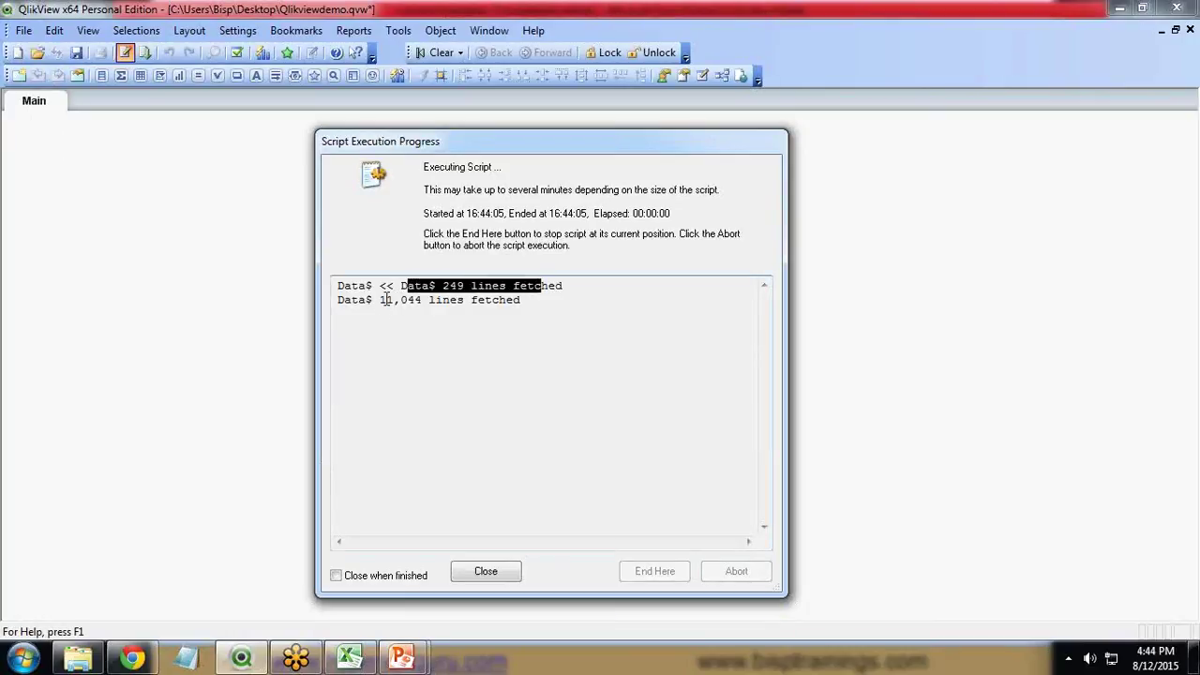
left_click_drag(385, 299, 439, 294)
left_click(440, 333)
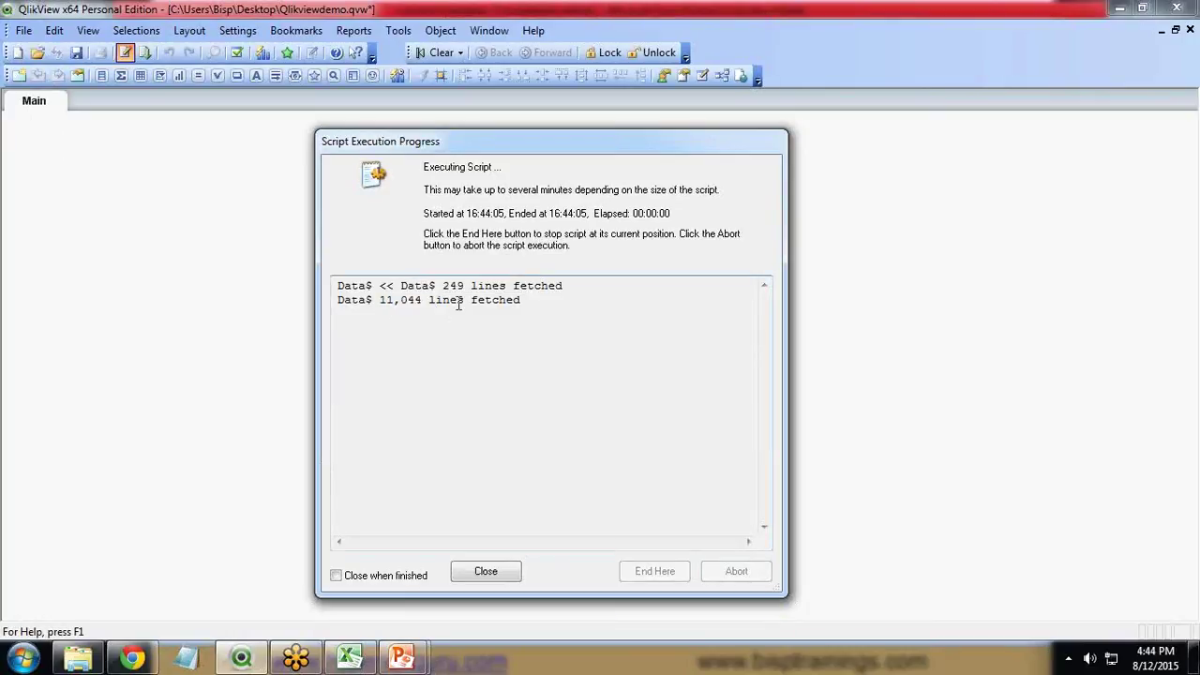
left_click(486, 572)
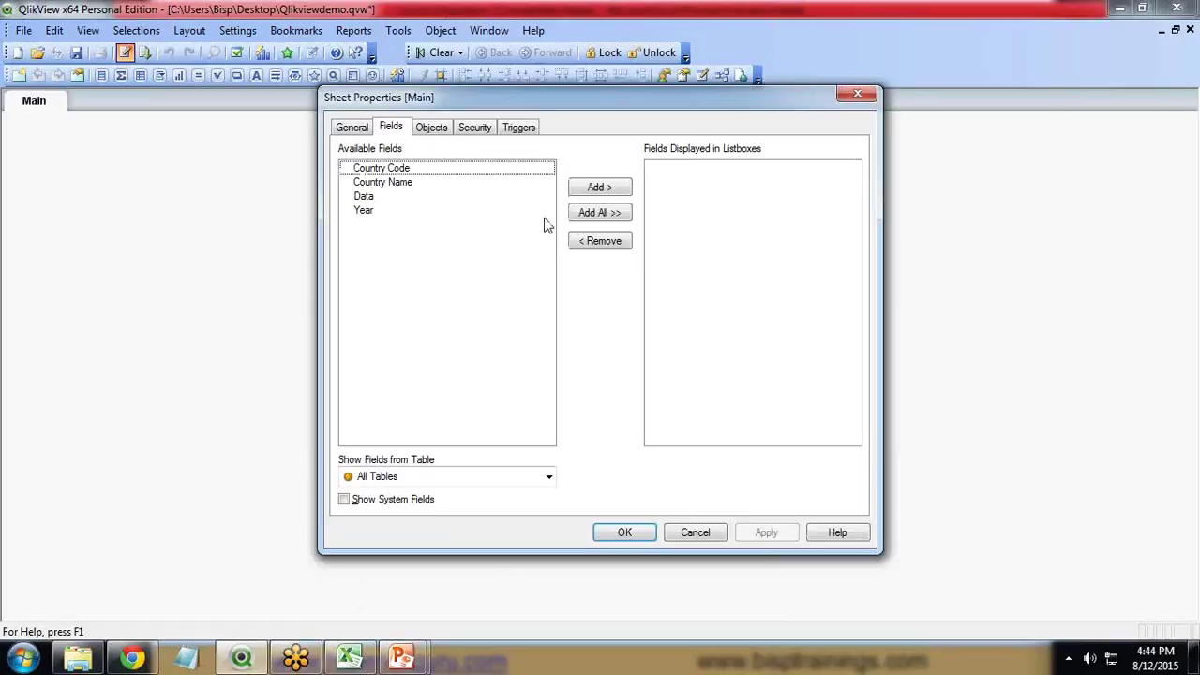
left_click_drag(444, 103, 331, 130)
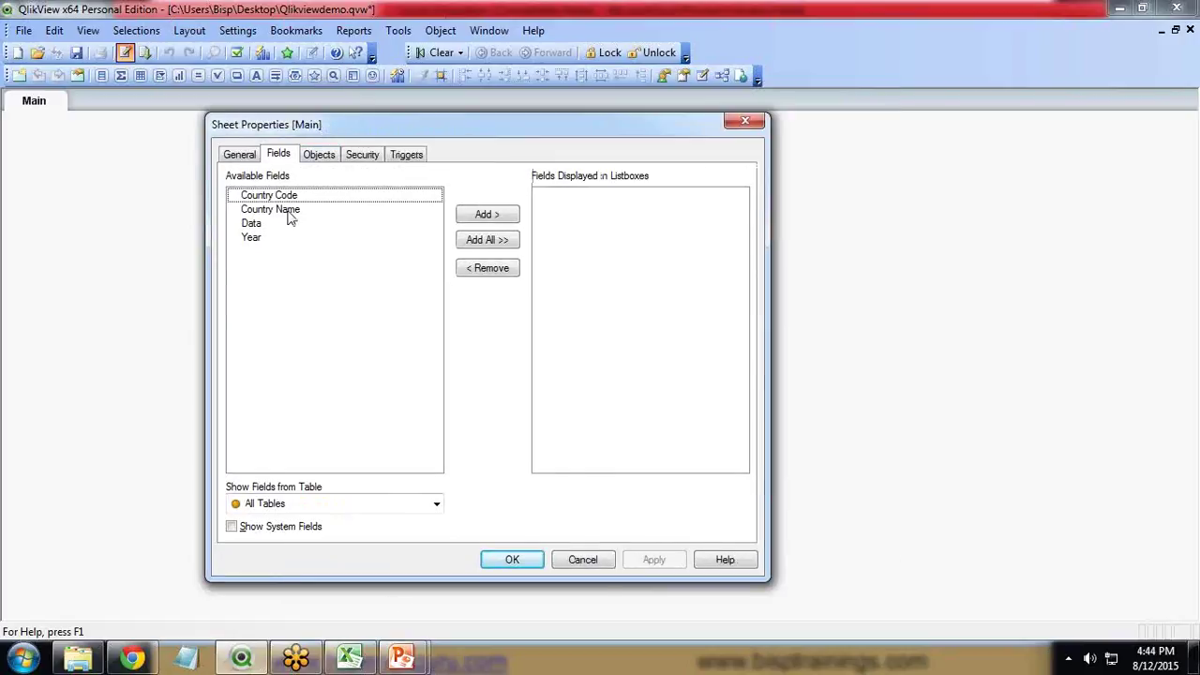